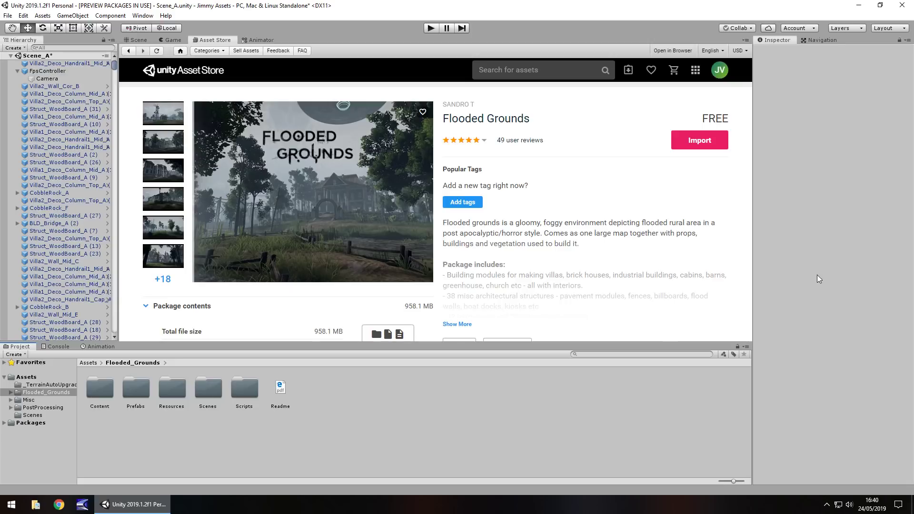
# Switch to the Scene view and fly from the wooden walkway out over the flooded area
pyautogui.click(138, 39)
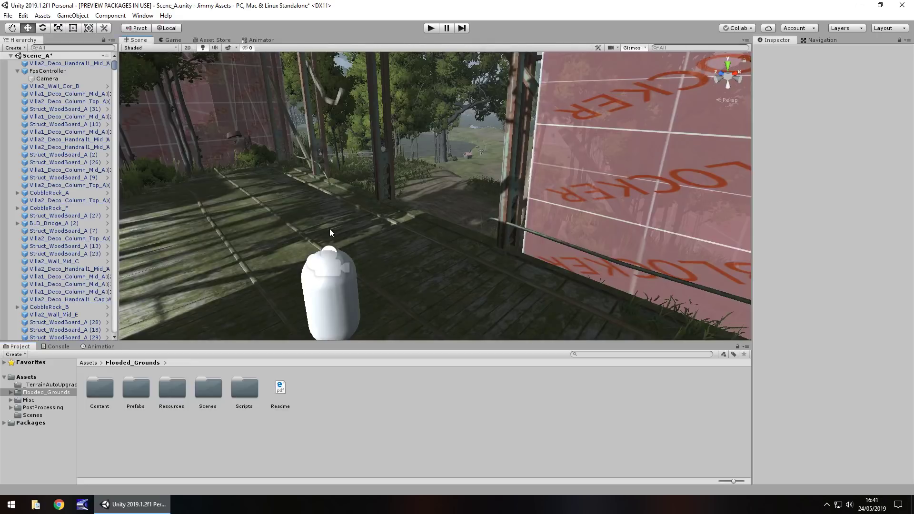
pyautogui.moveTo(448, 216); pyautogui.dragTo(462, 206, button='right')
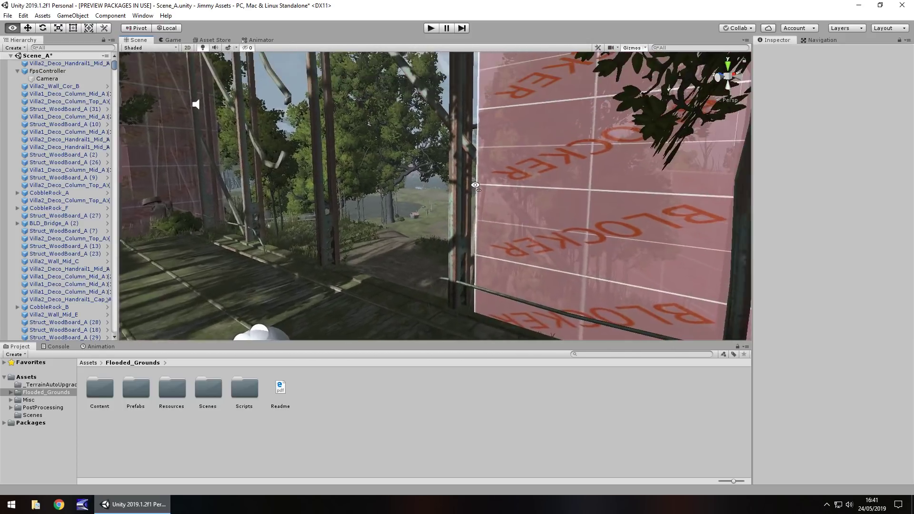
pyautogui.moveTo(462, 206)
pyautogui.mouseDown(button='right')
pyautogui.moveTo(500, 237)
pyautogui.moveTo(455, 181)
pyautogui.mouseUp(button='right')
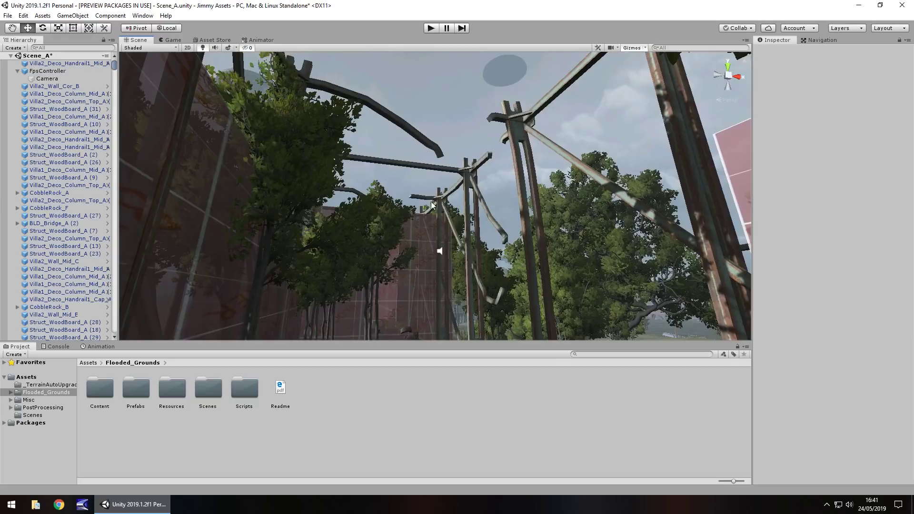
pyautogui.moveTo(487, 177)
pyautogui.mouseDown(button='right')
pyautogui.moveTo(471, 238)
pyautogui.moveTo(479, 241)
pyautogui.moveTo(285, 200)
pyautogui.mouseUp(button='right')
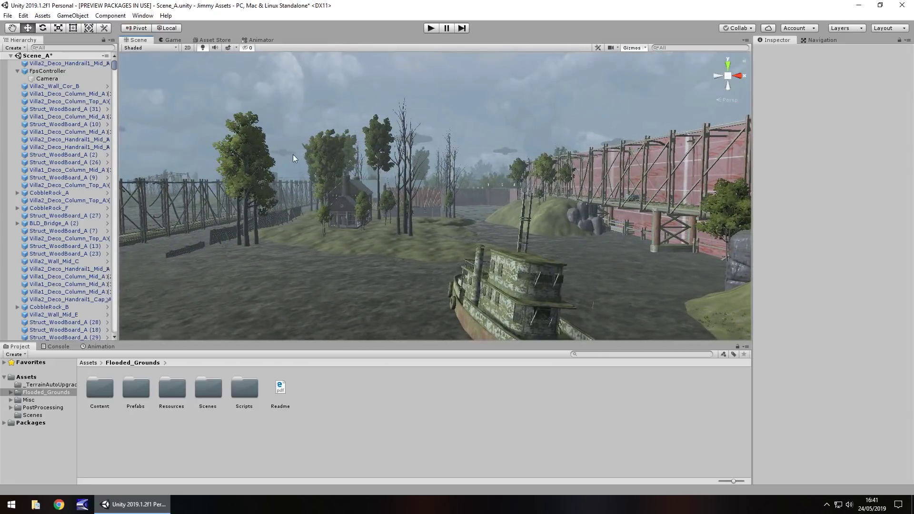
# Fly toward the boat, then sideways across the landscape and forward over the trestle bridge
pyautogui.moveTo(294, 154)
pyautogui.mouseDown(button='right')
pyautogui.moveTo(322, 200)
pyautogui.moveTo(435, 161)
pyautogui.moveTo(398, 205)
pyautogui.mouseUp(button='right')
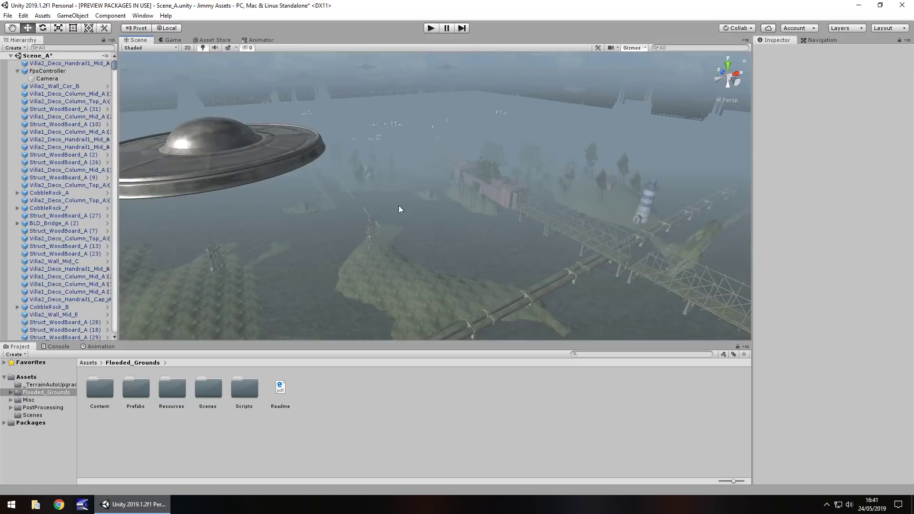
pyautogui.moveTo(434, 210); pyautogui.dragTo(438, 208, button='right')
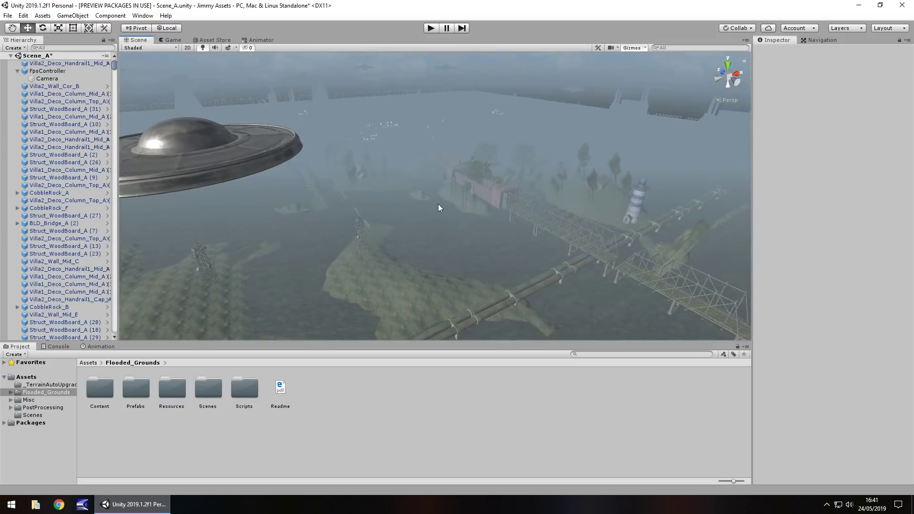
pyautogui.press('d')
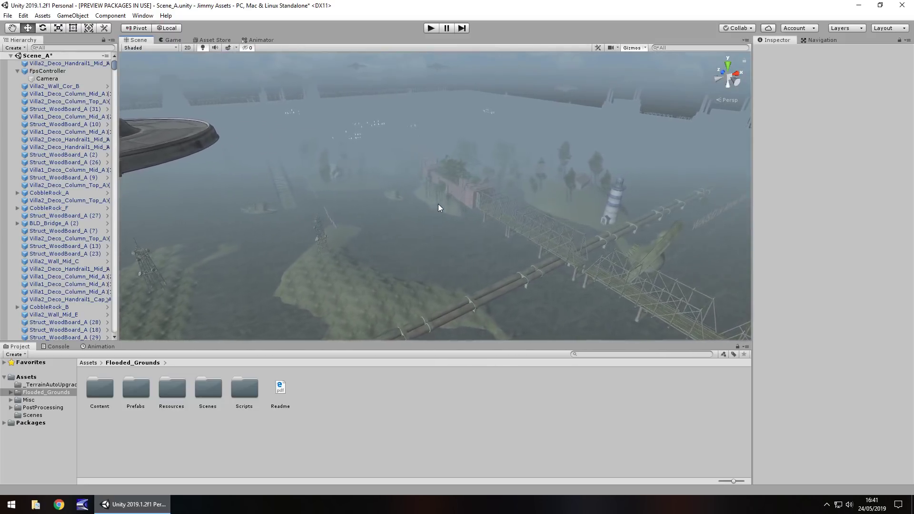
pyautogui.press('w')
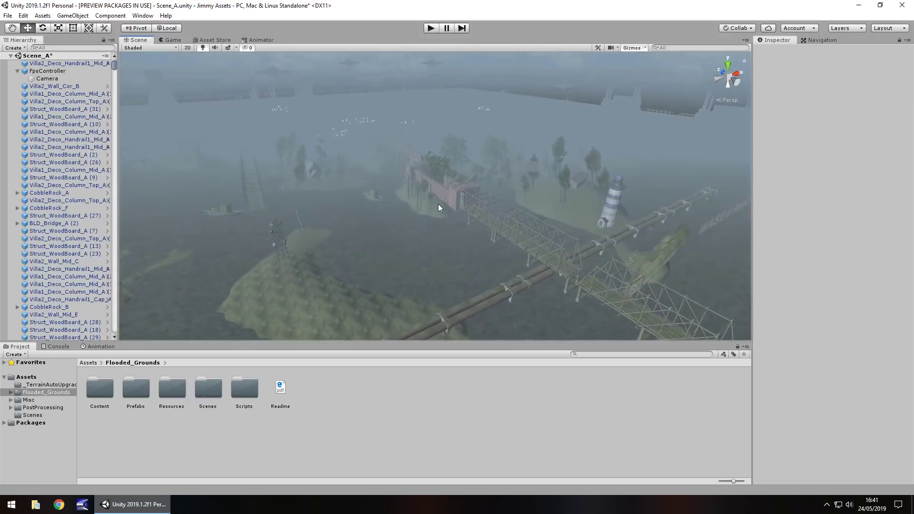
pyautogui.moveTo(450, 203); pyautogui.dragTo(437, 201, button='right')
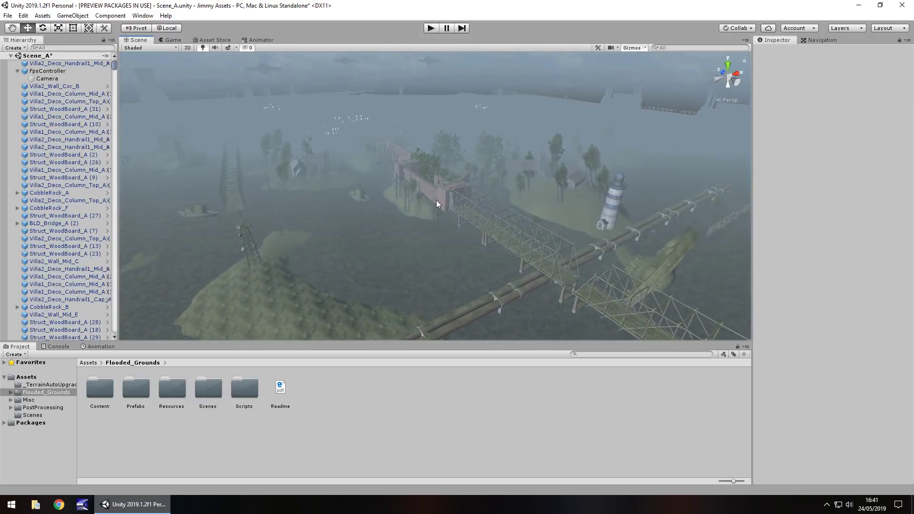
# Frame the FpsController capsule on the bridge and orbit around it
pyautogui.doubleClick(54, 73)
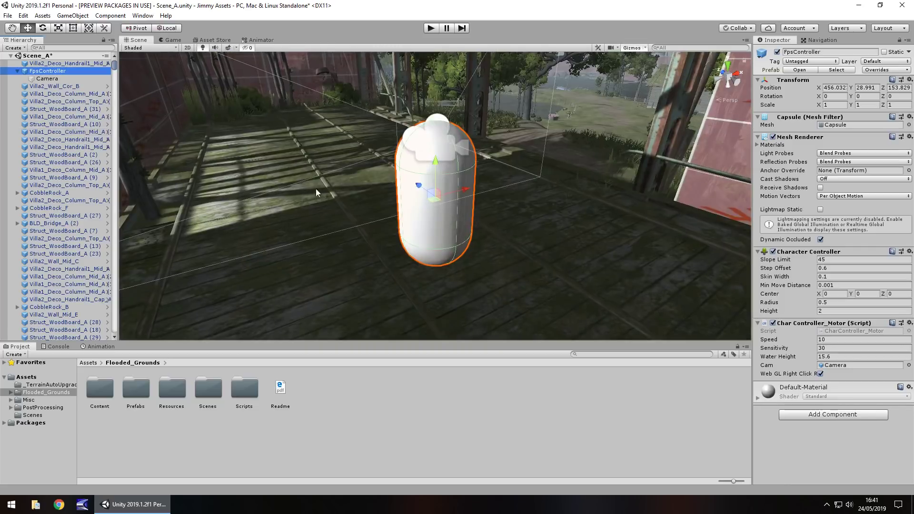
pyautogui.keyDown('alt'); pyautogui.moveTo(316, 189); pyautogui.dragTo(554, 220); pyautogui.keyUp('alt')
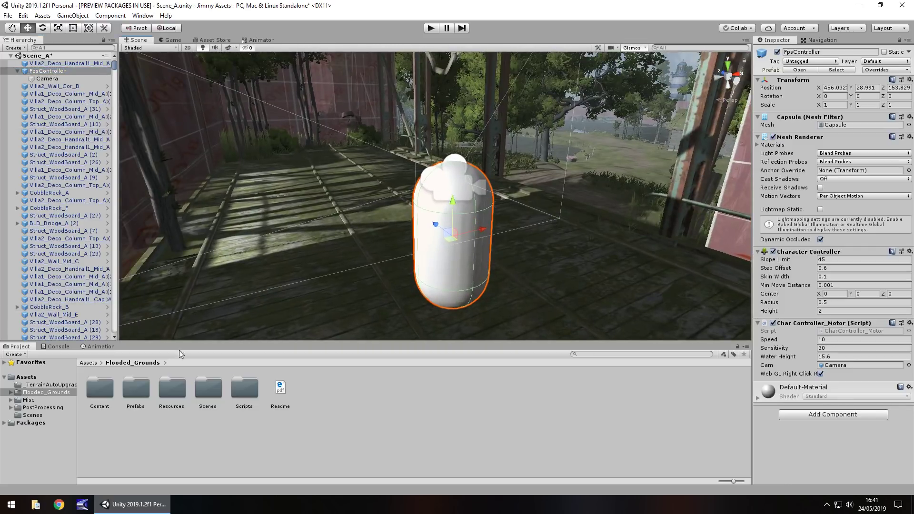
# Browse the asset's Content, Animations, Materials, Sounds and Prefabs folders
pyautogui.doubleClick(98, 389)
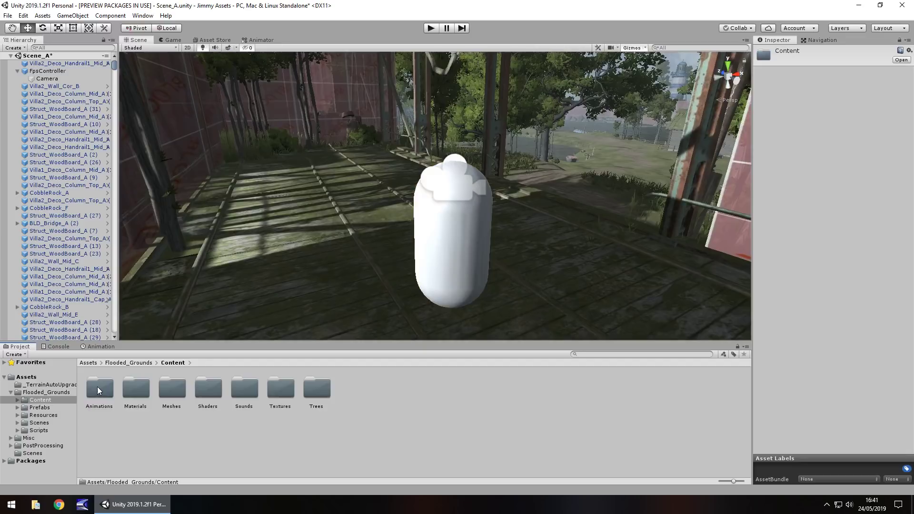
pyautogui.doubleClick(101, 390)
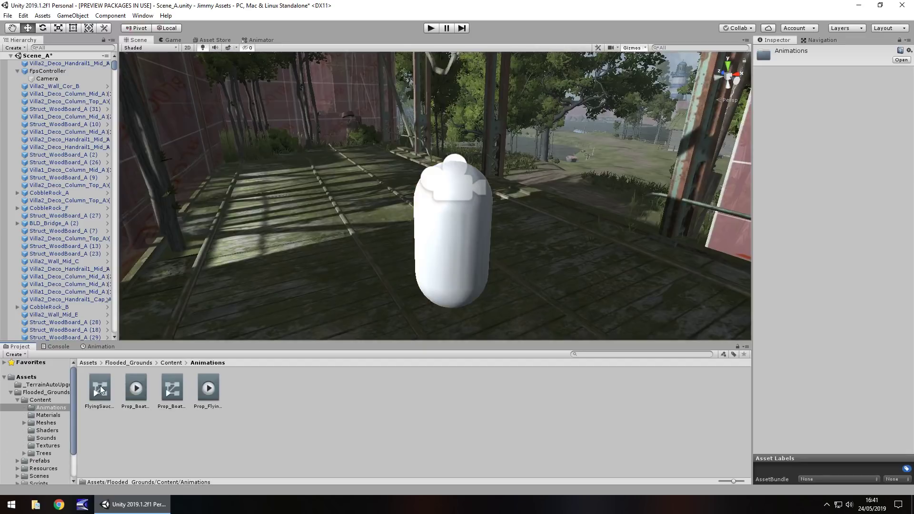
pyautogui.click(49, 415)
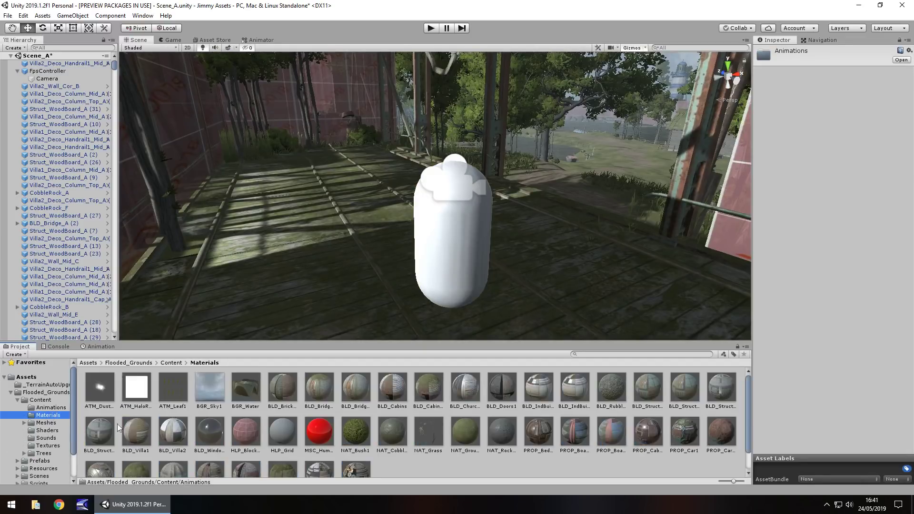
pyautogui.click(49, 437)
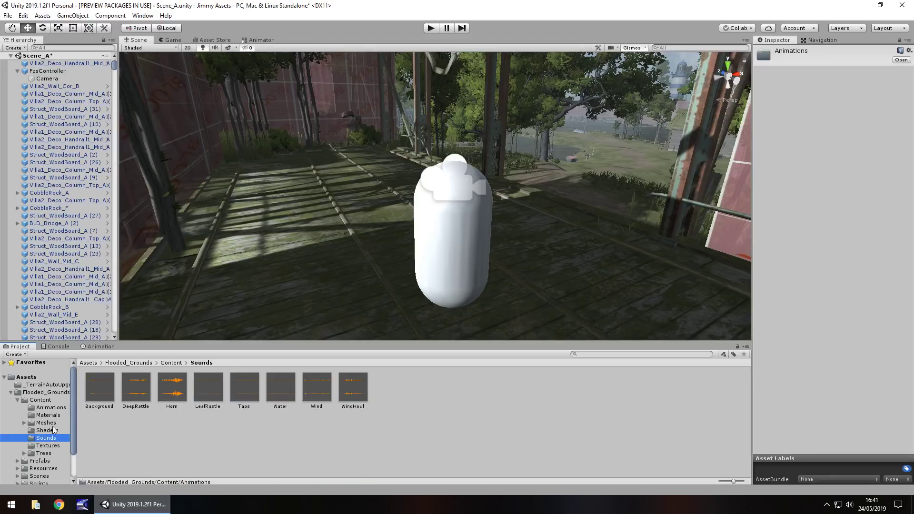
pyautogui.scroll(-2, 50, 429)
pyautogui.click(45, 432)
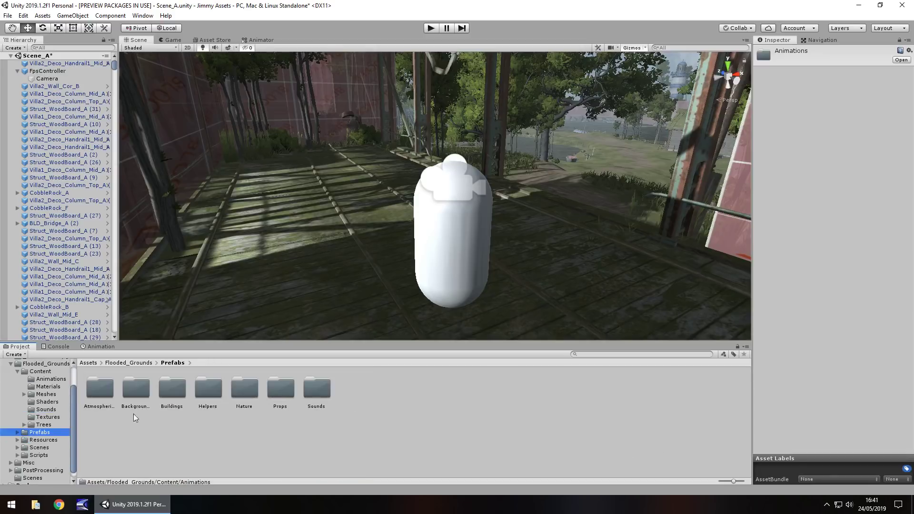
# Look through the Helpers, Atmospherics, Backgrounds, Props and Sounds prefab subfolders
pyautogui.doubleClick(221, 391)
pyautogui.press('BackSpace')
pyautogui.doubleClick(95, 398)
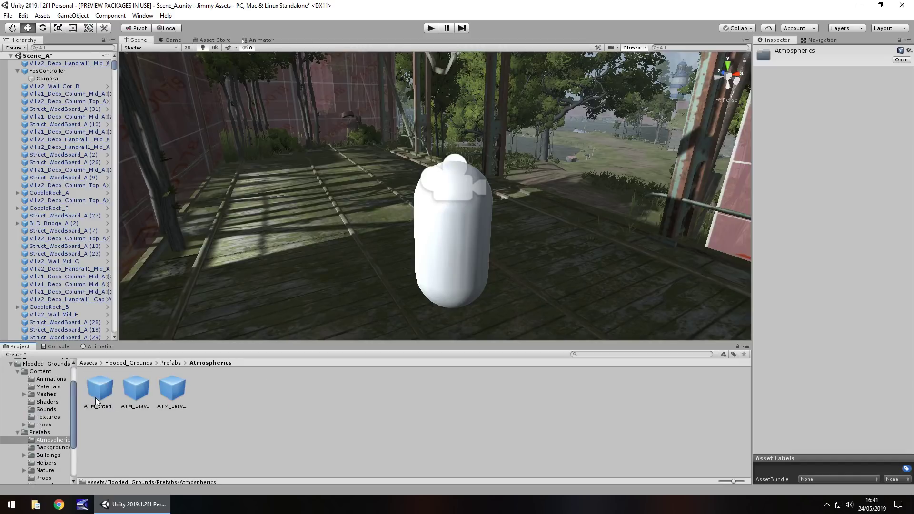
pyautogui.press('BackSpace')
pyautogui.doubleClick(140, 393)
pyautogui.press('BackSpace')
pyautogui.doubleClick(278, 391)
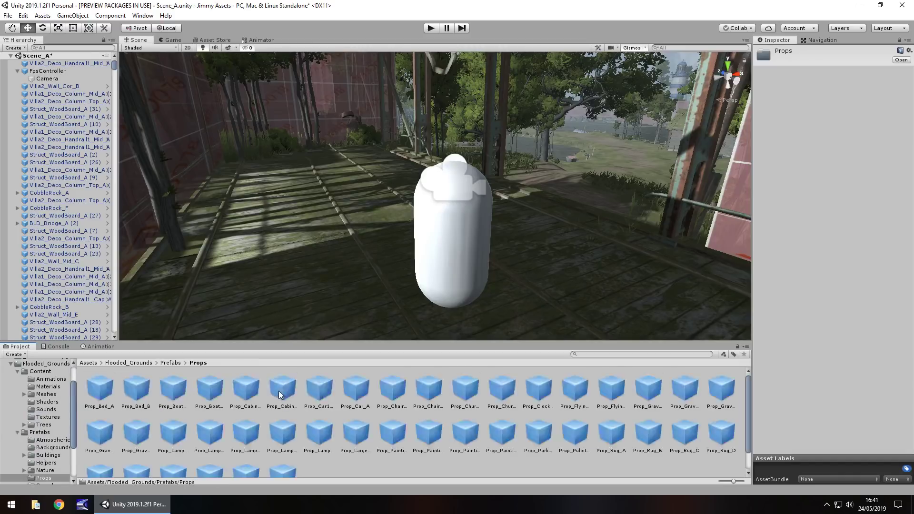
pyautogui.scroll(-1, 387, 409)
pyautogui.scroll(1, 290, 407)
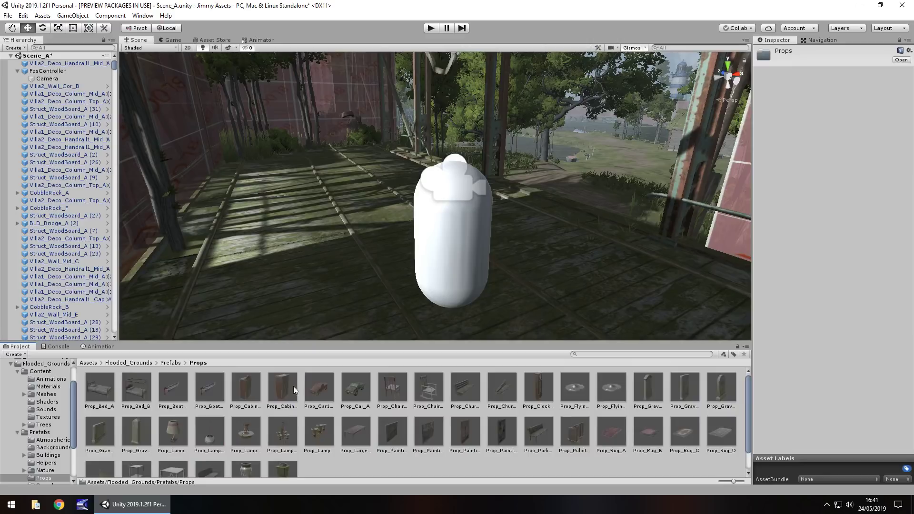
pyautogui.press('BackSpace')
pyautogui.doubleClick(318, 391)
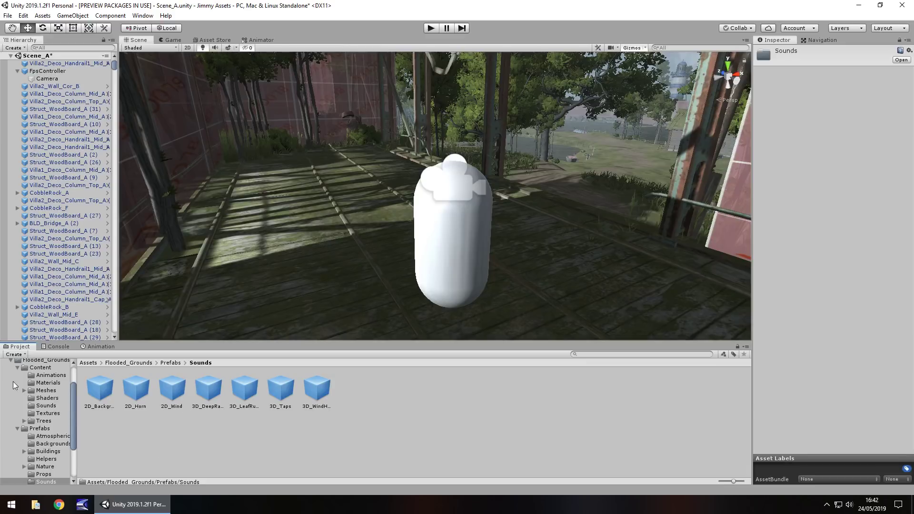
pyautogui.scroll(-3, 45, 384)
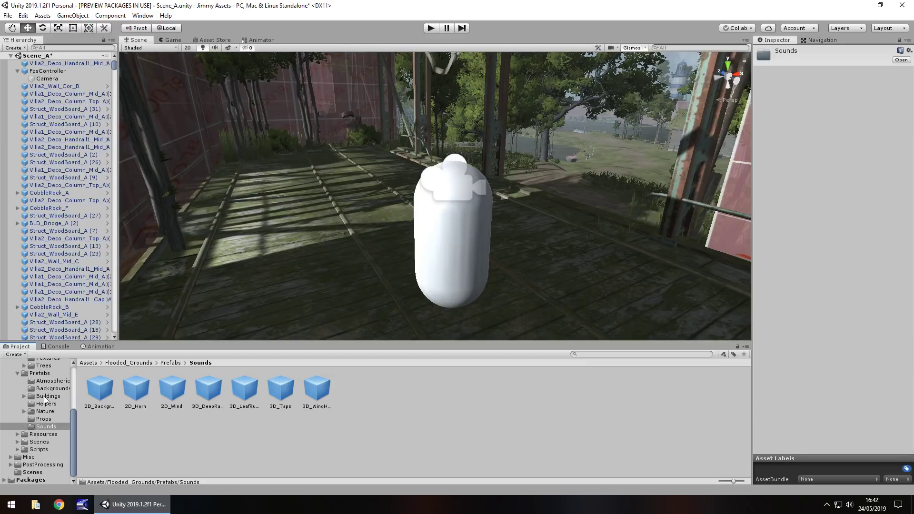
# Browse the Resources TreeCreator folder and the Scenes folder
pyautogui.click(49, 435)
pyautogui.doubleClick(101, 391)
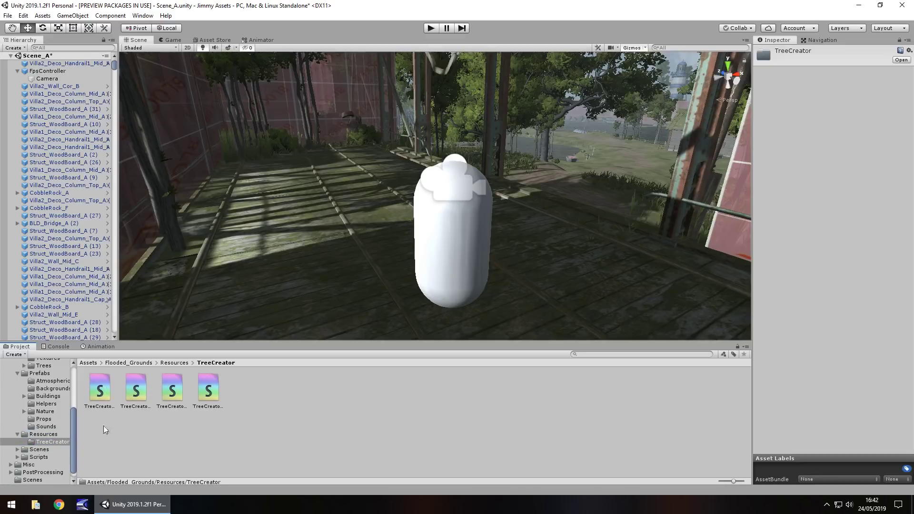
pyautogui.click(47, 450)
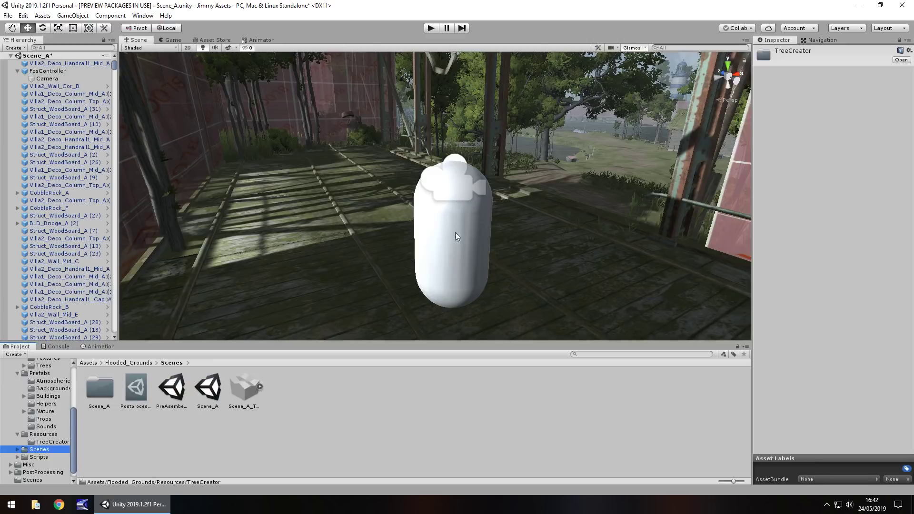
# Fly off the bridge into the forest, select the FpsController's Camera and start Play mode
pyautogui.moveTo(555, 193); pyautogui.dragTo(511, 221, button='right')
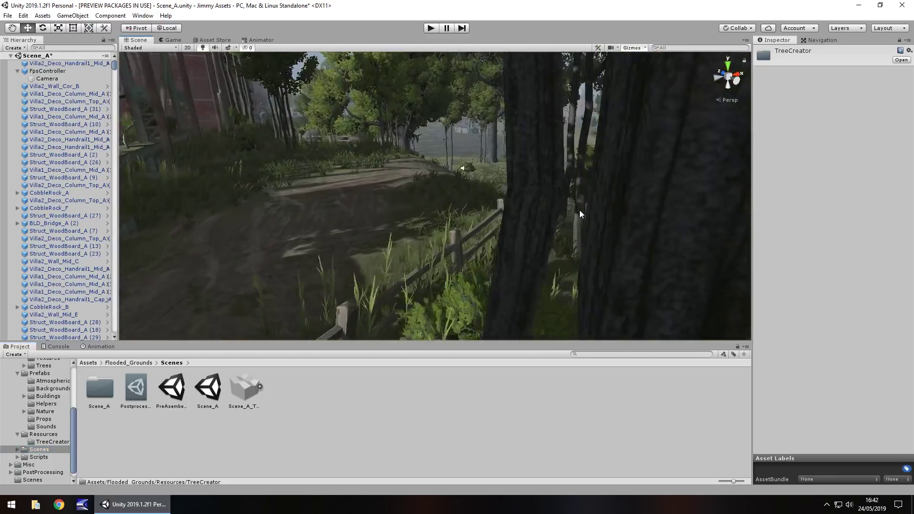
pyautogui.moveTo(511, 222)
pyautogui.mouseDown(button='right')
pyautogui.moveTo(514, 183)
pyautogui.moveTo(843, 312)
pyautogui.moveTo(554, 141)
pyautogui.mouseUp(button='right')
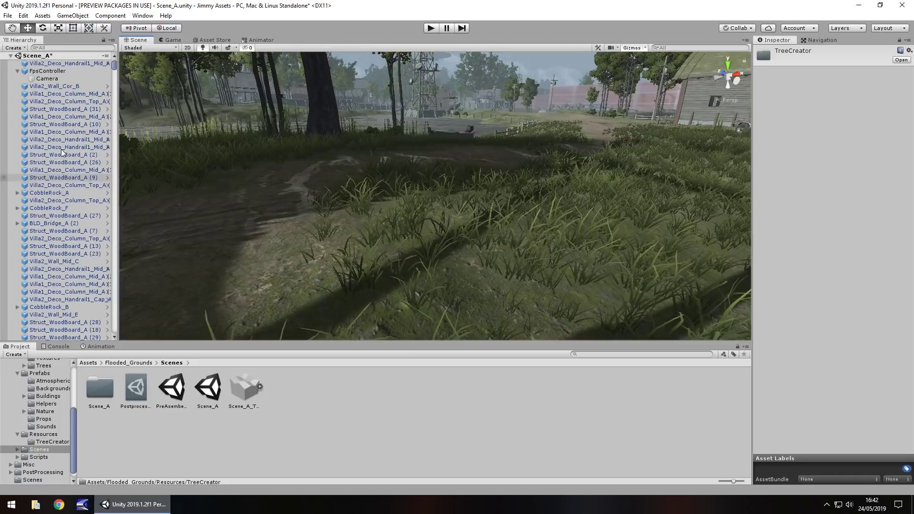
pyautogui.click(51, 78)
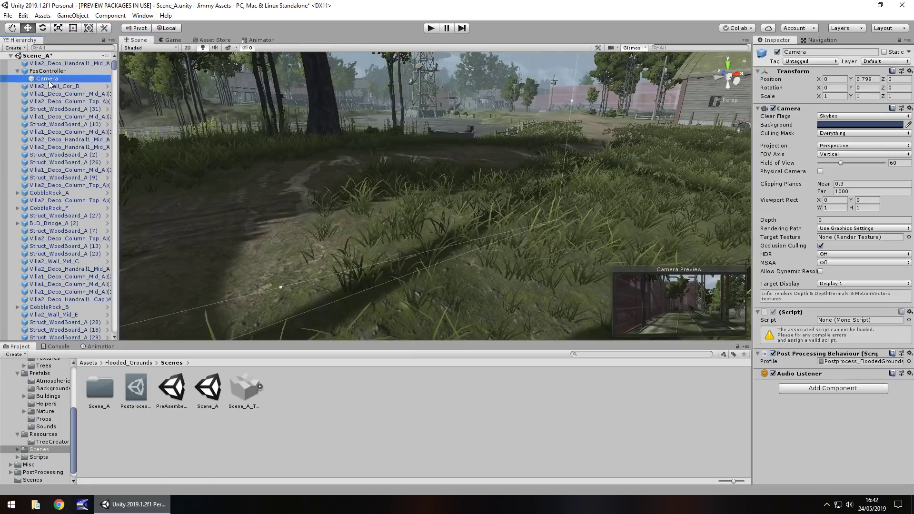
pyautogui.click(430, 28)
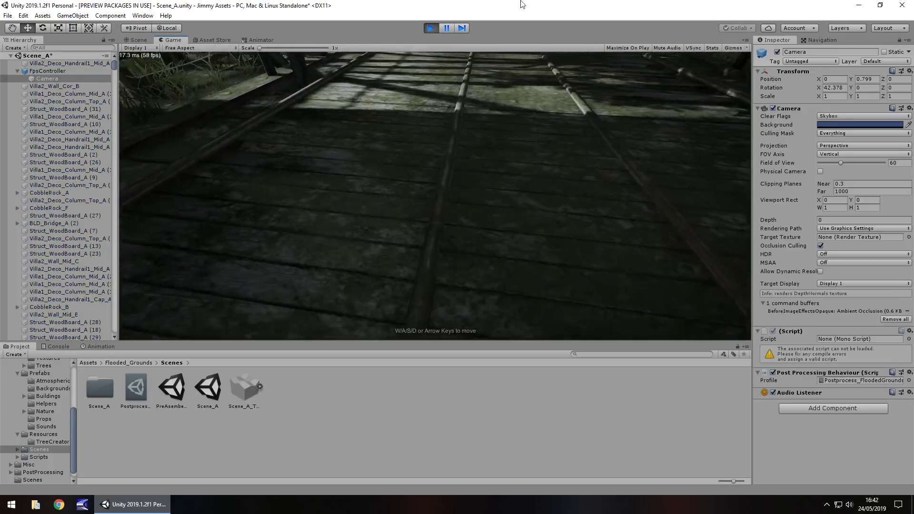
# Stop Play, assign the PP profile from PostProcessing > Runtime to the camera and replay
pyautogui.press('w')
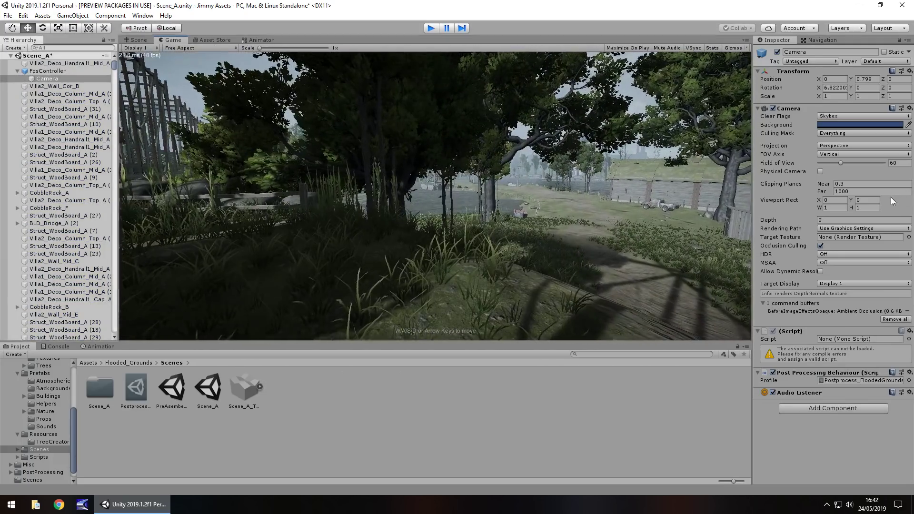
pyautogui.hotkey('ctrl', 'p')
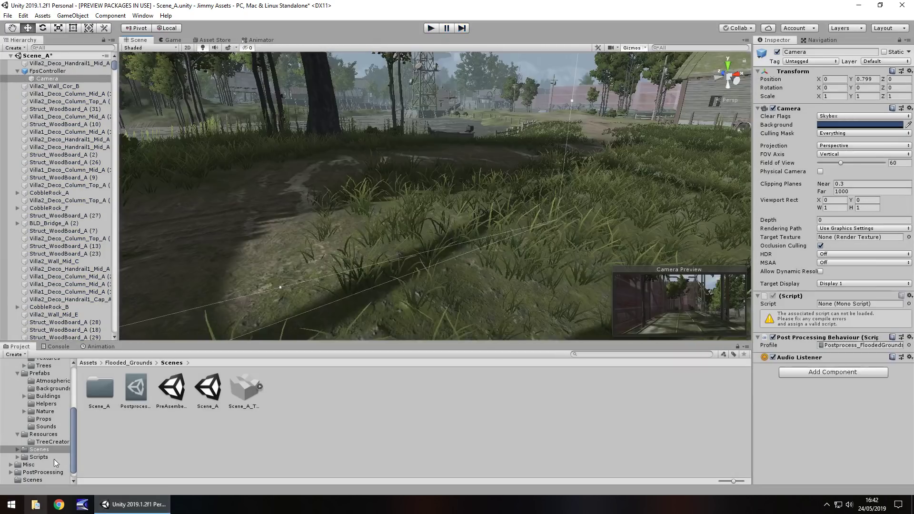
pyautogui.click(44, 472)
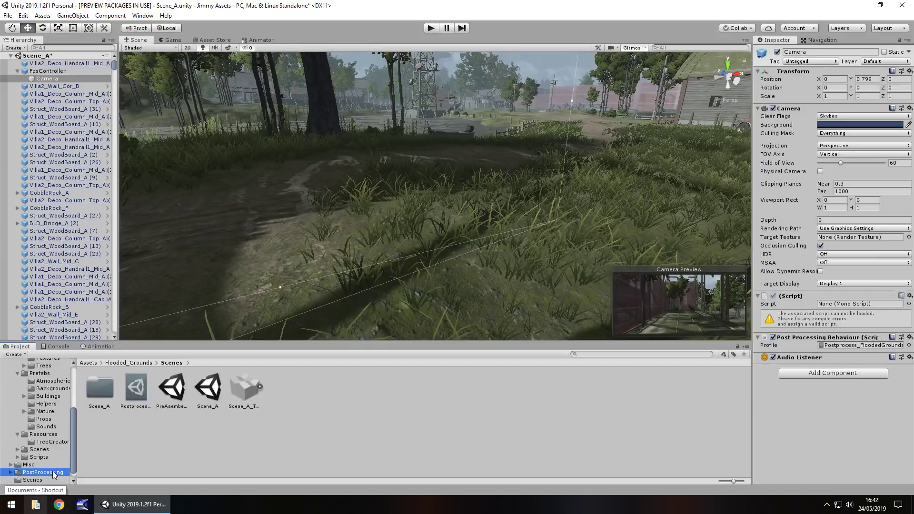
pyautogui.doubleClick(213, 393)
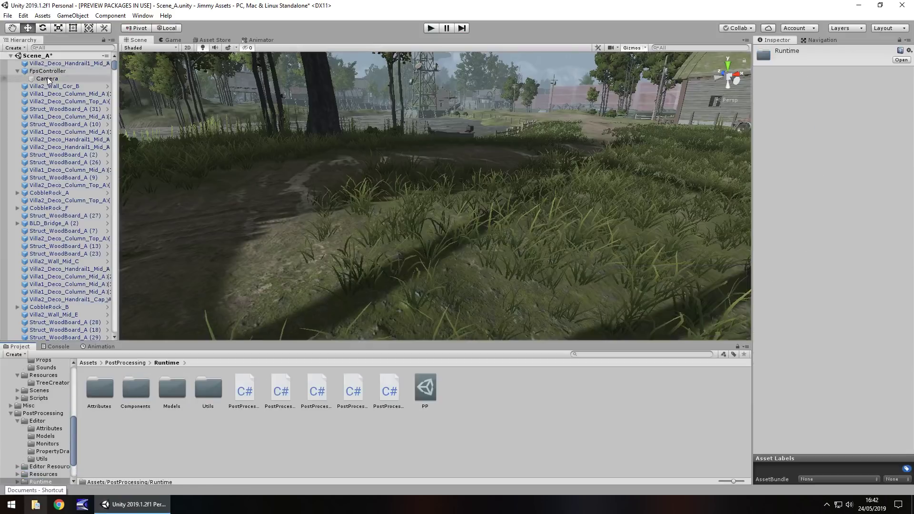
pyautogui.moveTo(427, 393); pyautogui.dragTo(850, 345)
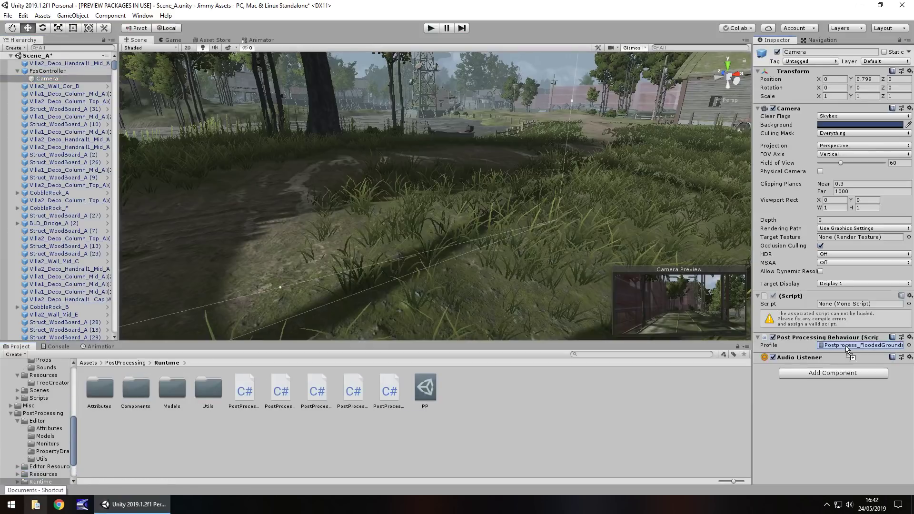
pyautogui.click(430, 29)
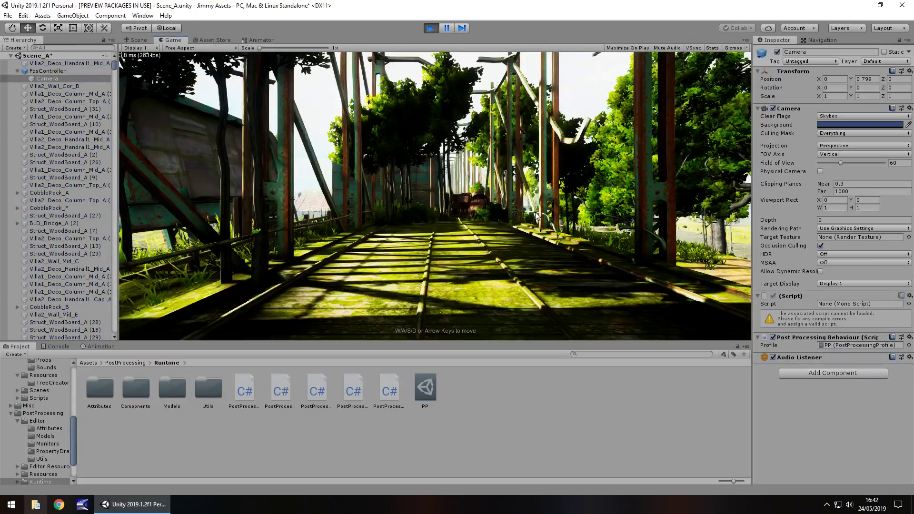
# Walk the forest path past the barn and truck toward the house, tower and lighthouse
pyautogui.press('w')
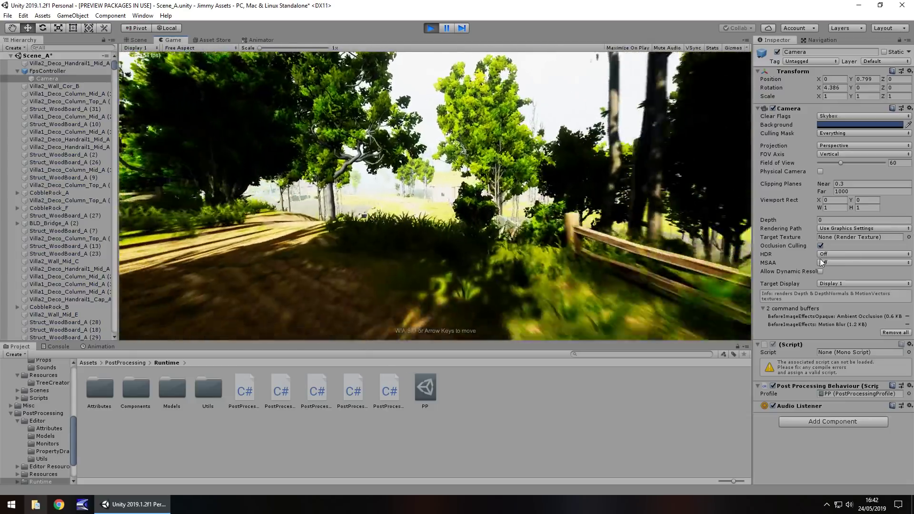
pyautogui.press('w')
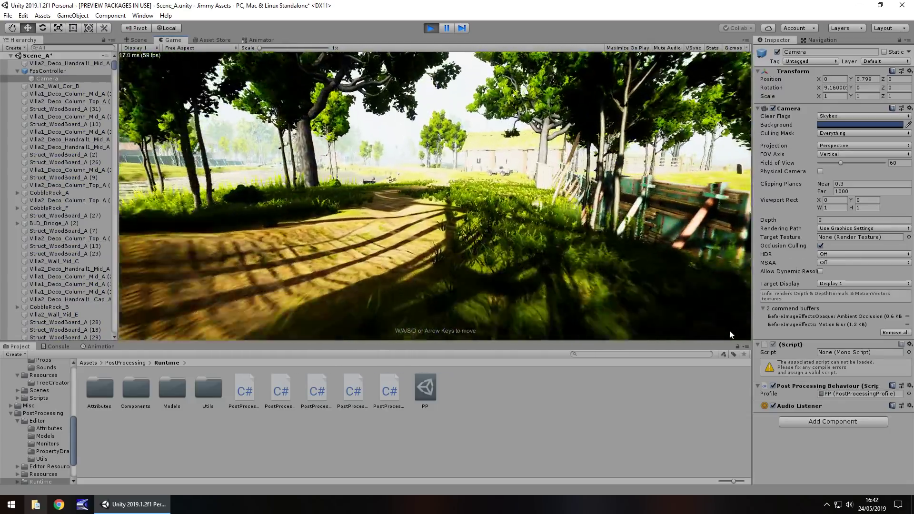
pyautogui.press('w')
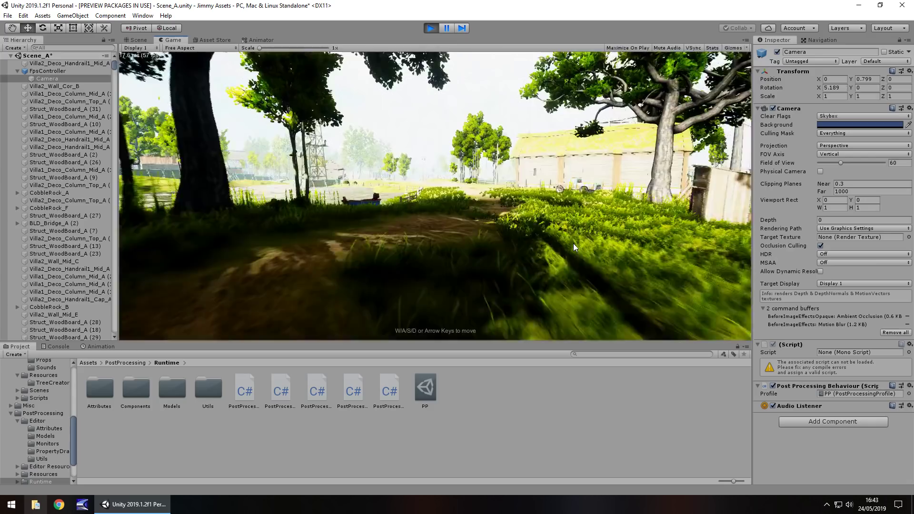
pyautogui.press('w')
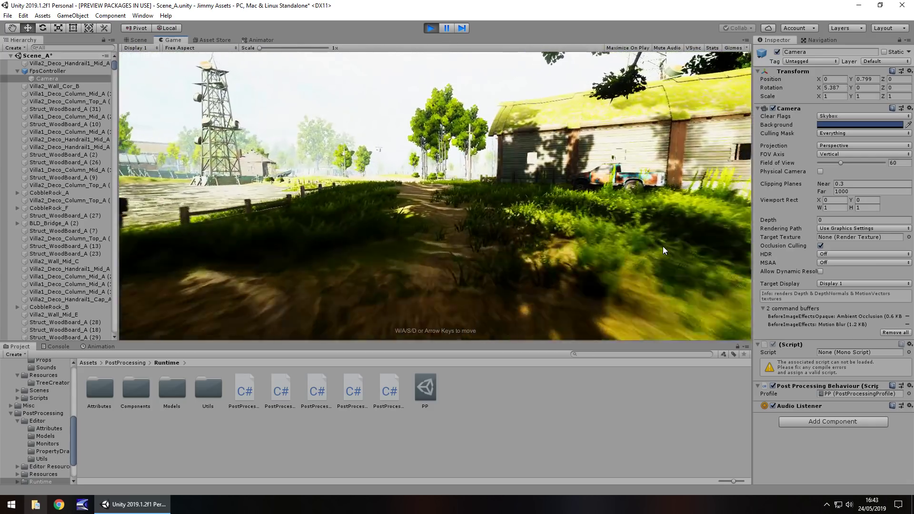
pyautogui.press('w')
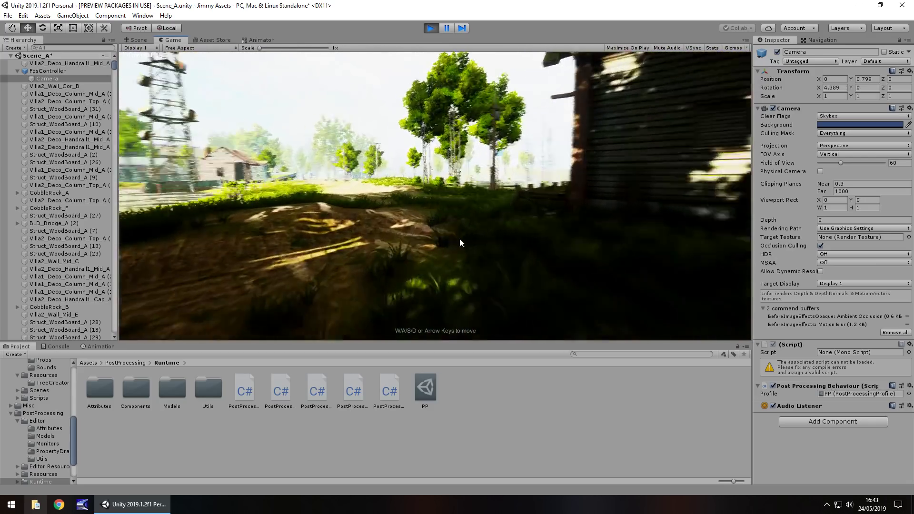
pyautogui.press('w')
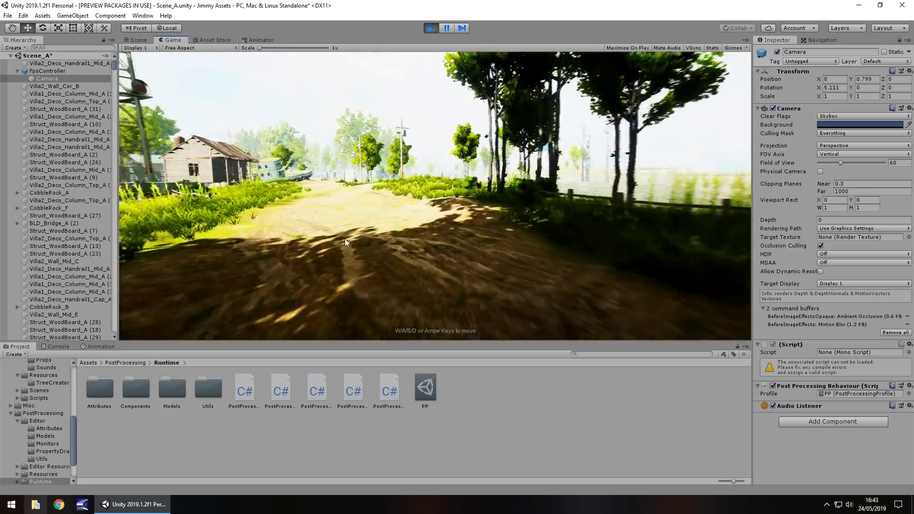
pyautogui.press('w')
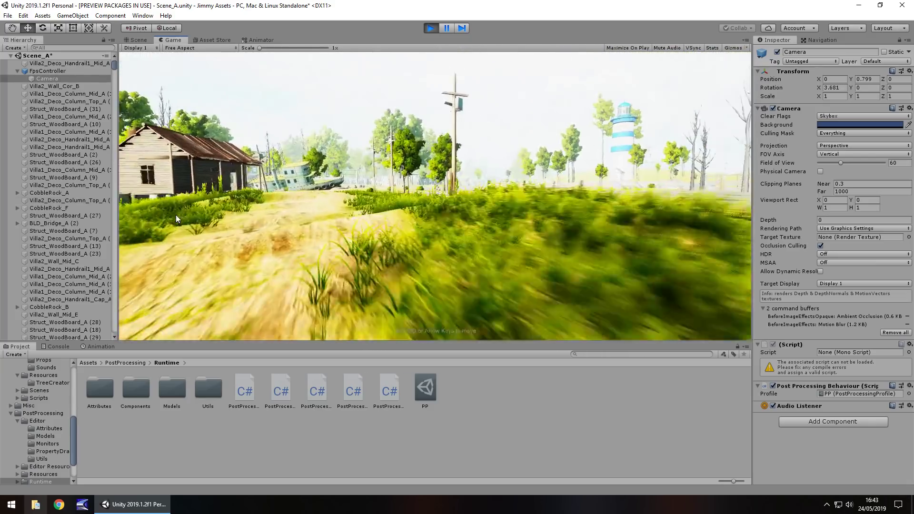
# Walk to the stranded boat, look out over the water, then continue along the grassy path
pyautogui.press('w')
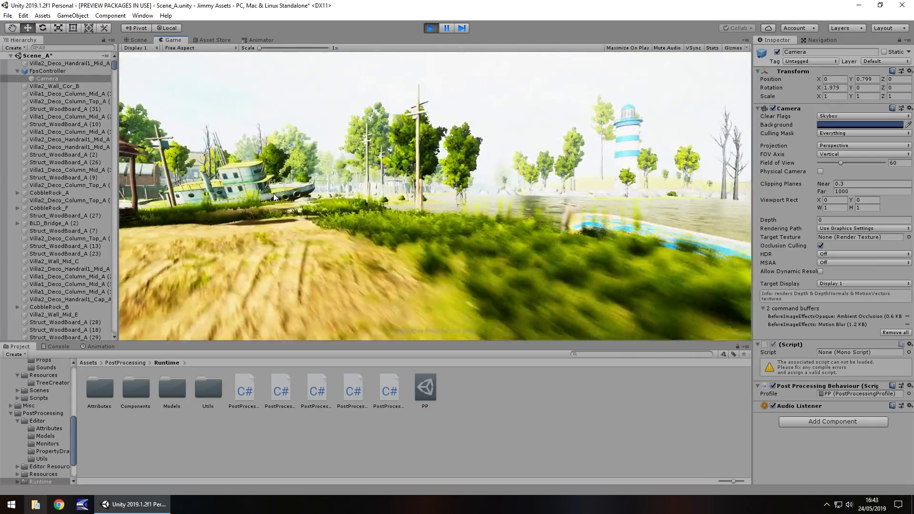
pyautogui.press('w')
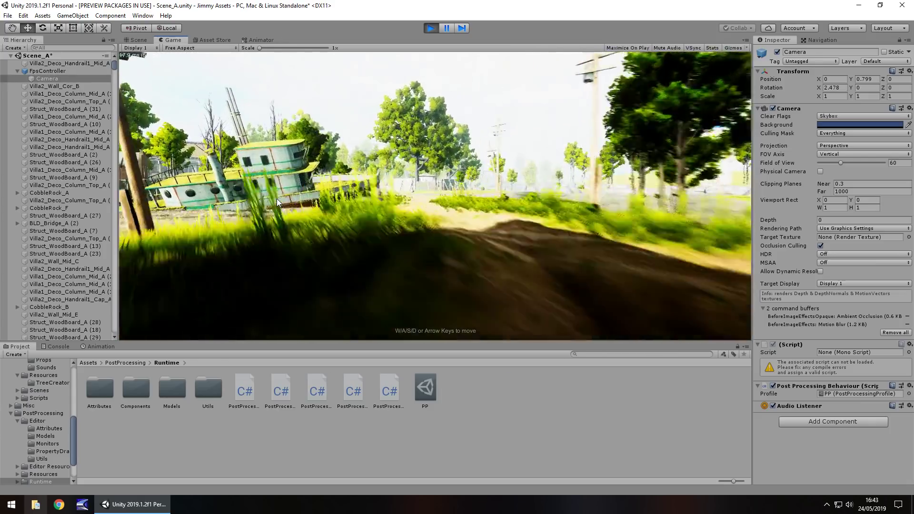
pyautogui.press('w')
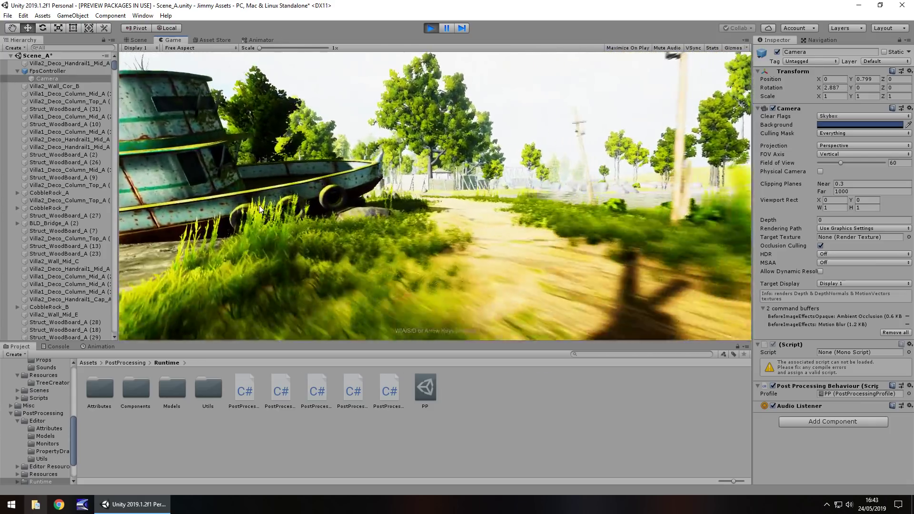
pyautogui.press('w')
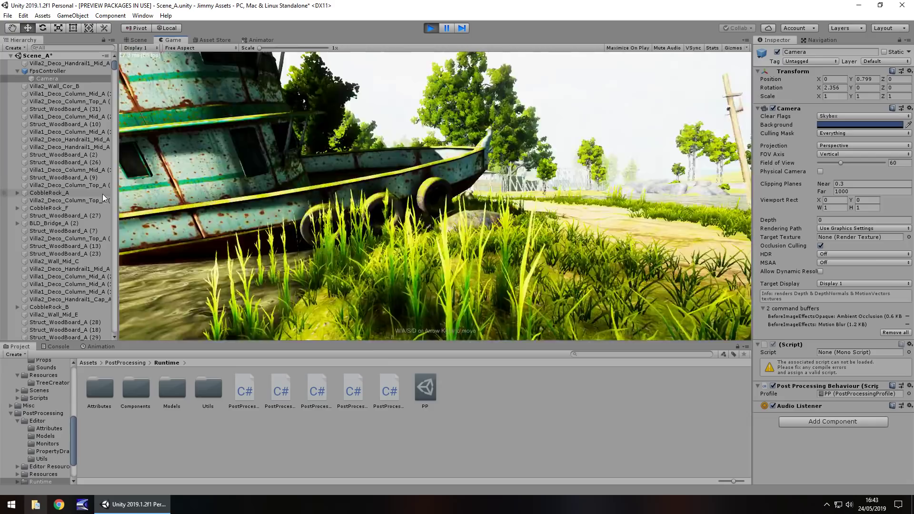
pyautogui.press('w')
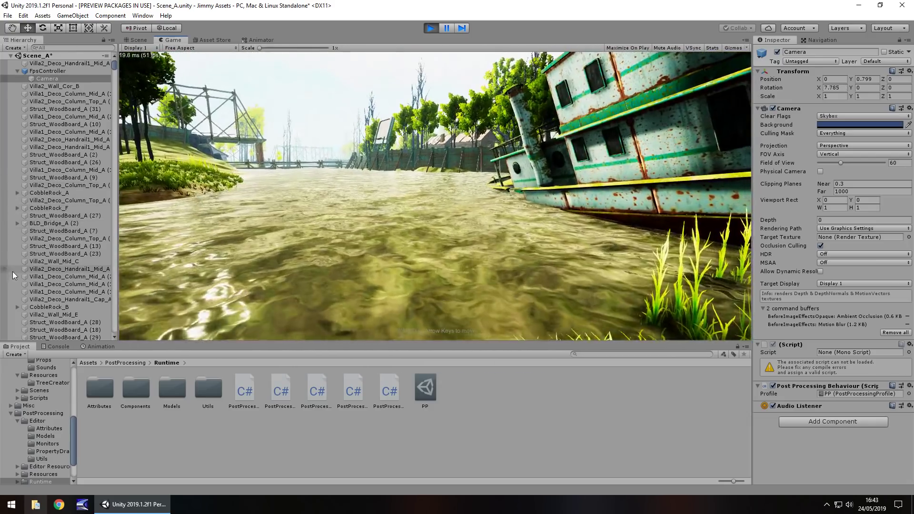
pyautogui.press('w')
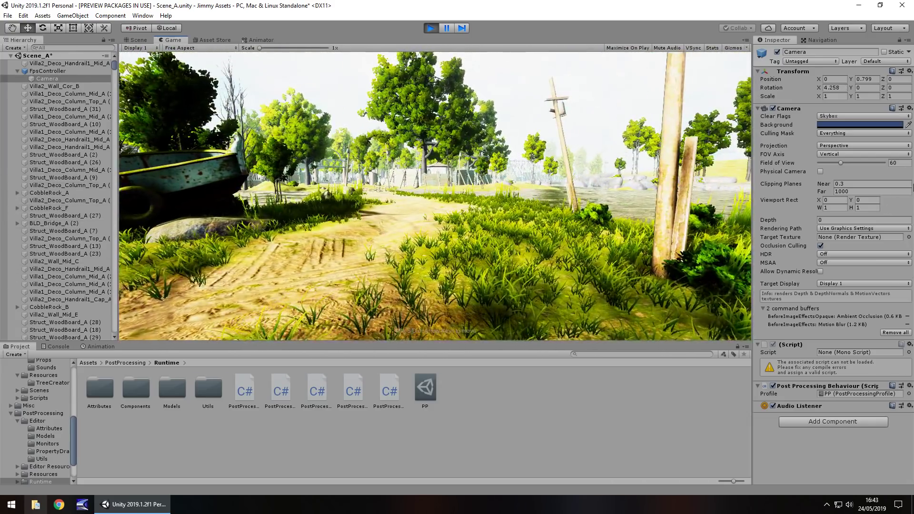
# Exit Play mode with Ctrl+P and bring up the Flooded Grounds store page
pyautogui.hotkey('ctrl', 'p')
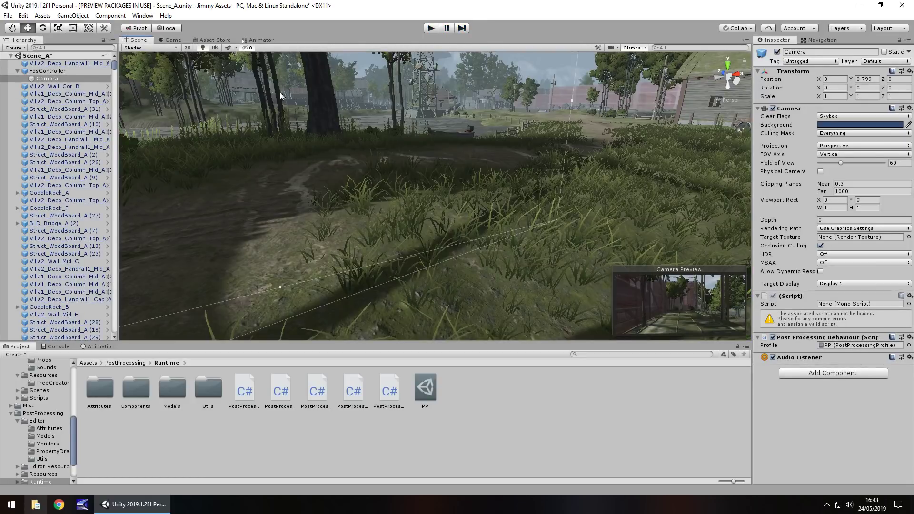
pyautogui.click(215, 40)
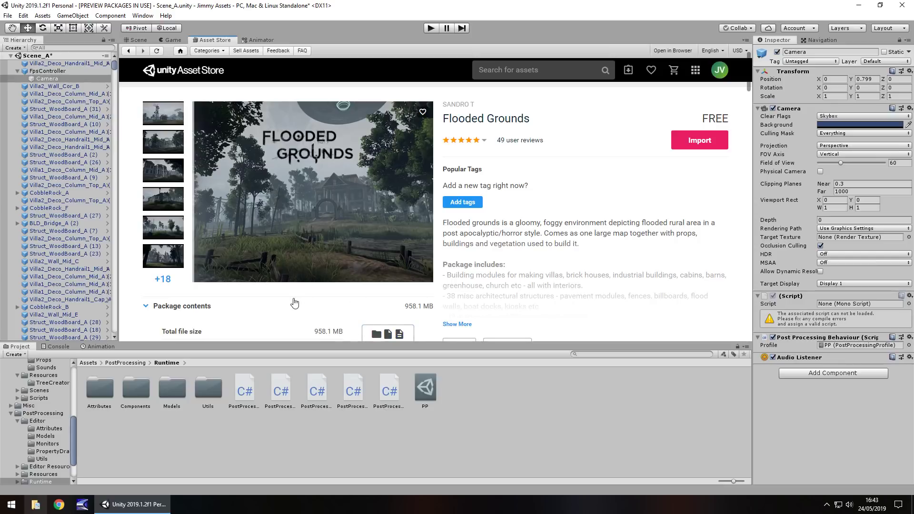
# Return to the Scene view, fly past the barn, church and red wall, then frame the camera with F
pyautogui.click(135, 41)
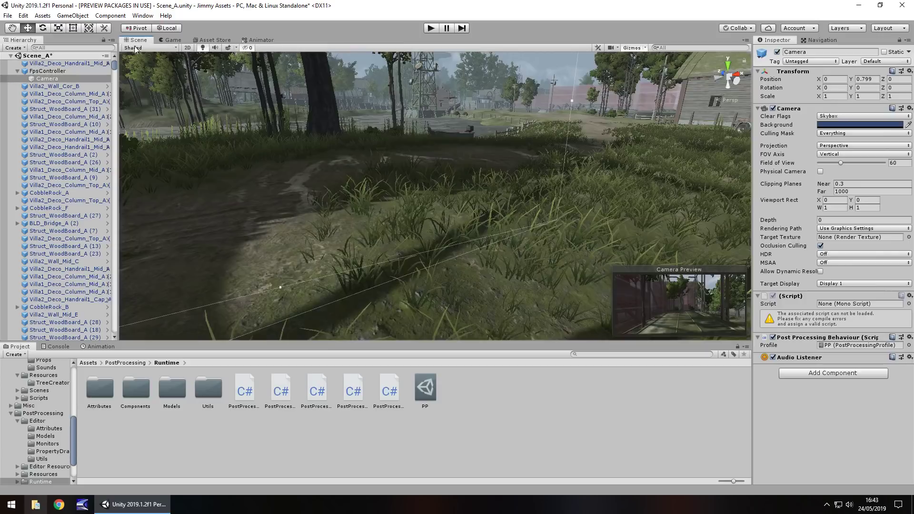
pyautogui.moveTo(529, 222)
pyautogui.mouseDown(button='right')
pyautogui.moveTo(527, 189)
pyautogui.moveTo(430, 179)
pyautogui.moveTo(429, 220)
pyautogui.moveTo(445, 204)
pyautogui.moveTo(463, 215)
pyautogui.moveTo(216, 212)
pyautogui.moveTo(279, 175)
pyautogui.moveTo(293, 185)
pyautogui.moveTo(271, 200)
pyautogui.moveTo(292, 199)
pyautogui.moveTo(297, 248)
pyautogui.moveTo(267, 112)
pyautogui.moveTo(274, 179)
pyautogui.moveTo(142, 224)
pyautogui.moveTo(197, 217)
pyautogui.mouseUp(button='right')
pyautogui.moveTo(205, 214); pyautogui.dragTo(499, 232, button='right')
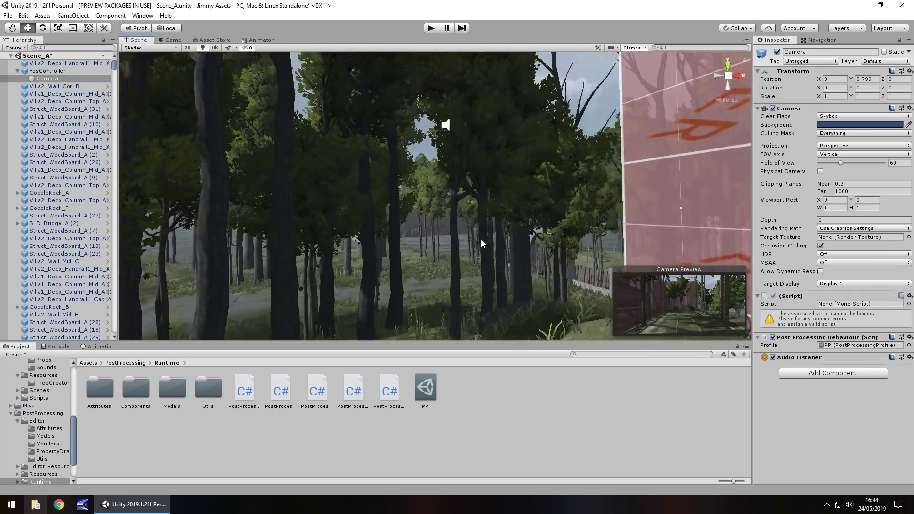
pyautogui.moveTo(499, 233)
pyautogui.mouseDown(button='right')
pyautogui.moveTo(471, 240)
pyautogui.moveTo(480, 234)
pyautogui.moveTo(455, 256)
pyautogui.moveTo(332, 257)
pyautogui.moveTo(400, 268)
pyautogui.moveTo(414, 223)
pyautogui.moveTo(393, 231)
pyautogui.moveTo(311, 220)
pyautogui.mouseUp(button='right')
pyautogui.press('f')
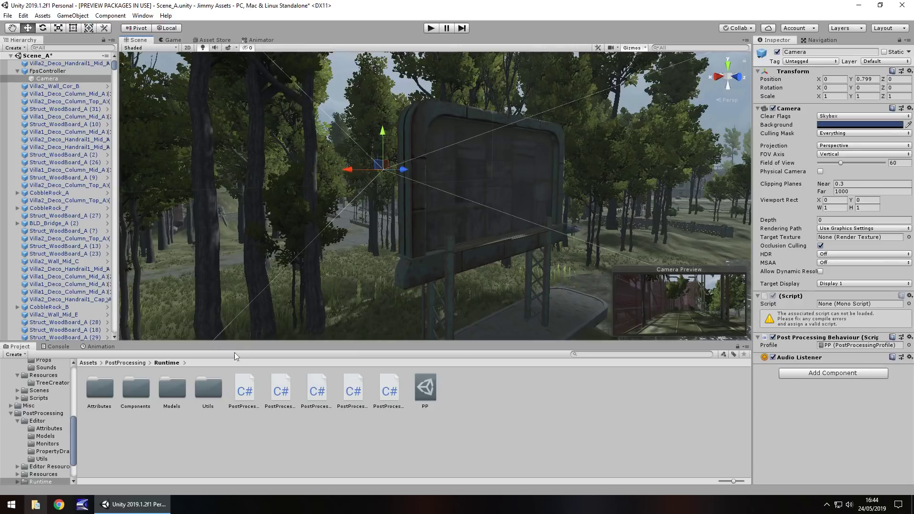
pyautogui.scroll(5, 50, 426)
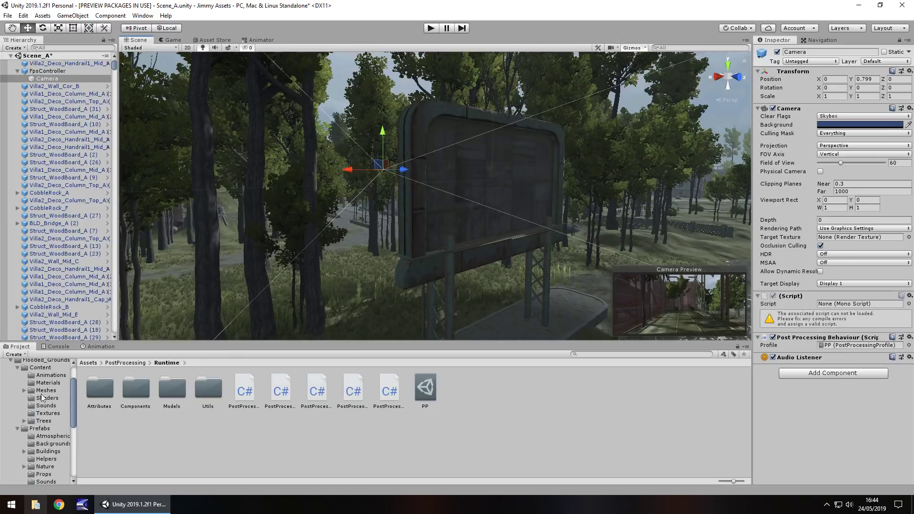
# Select and duplicate the billboard, shift the copy along Z, then fly away toward the striped tower
pyautogui.click(403, 212)
pyautogui.moveTo(404, 211); pyautogui.dragTo(440, 229, button='right')
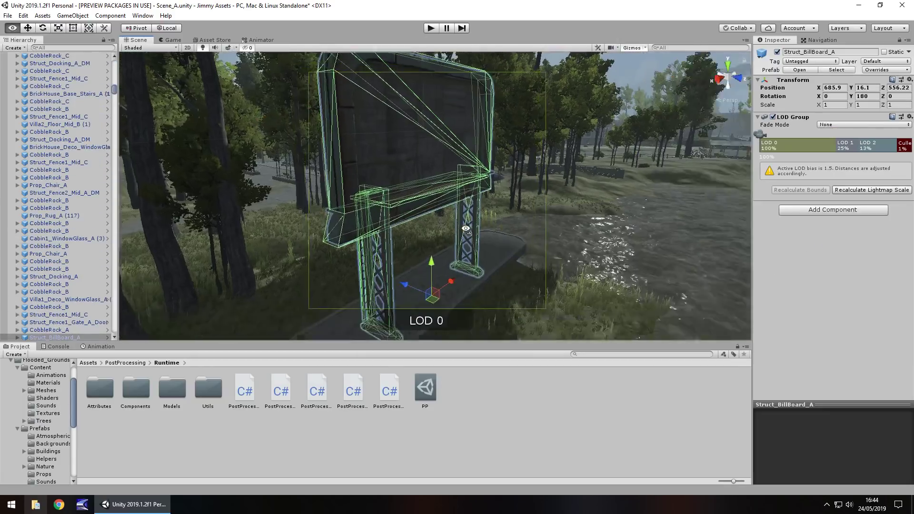
pyautogui.hotkey('ctrl', 'd')
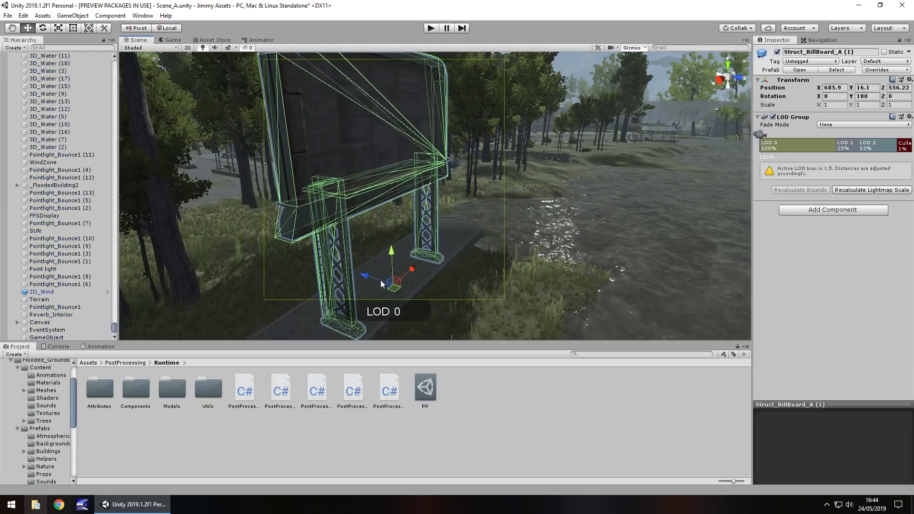
pyautogui.moveTo(367, 277); pyautogui.dragTo(465, 296)
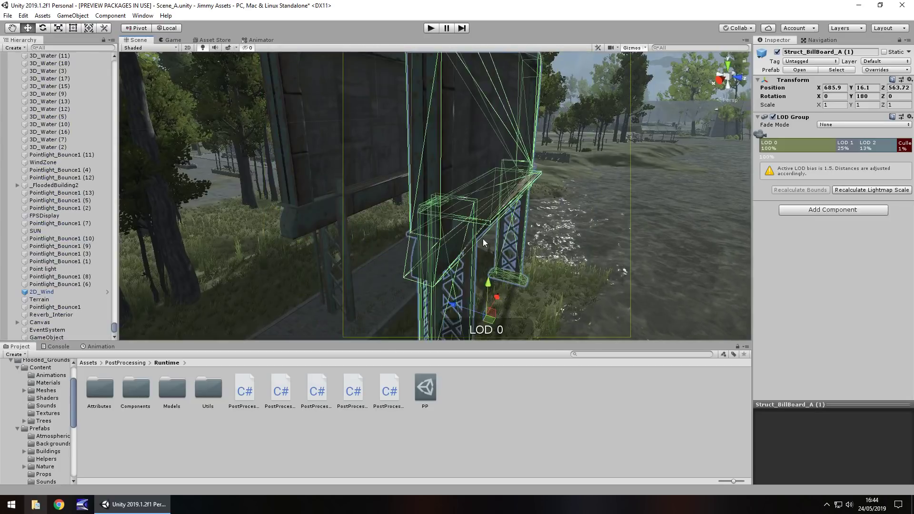
pyautogui.moveTo(482, 239)
pyautogui.mouseDown(button='right')
pyautogui.moveTo(530, 95)
pyautogui.moveTo(336, 156)
pyautogui.mouseUp(button='right')
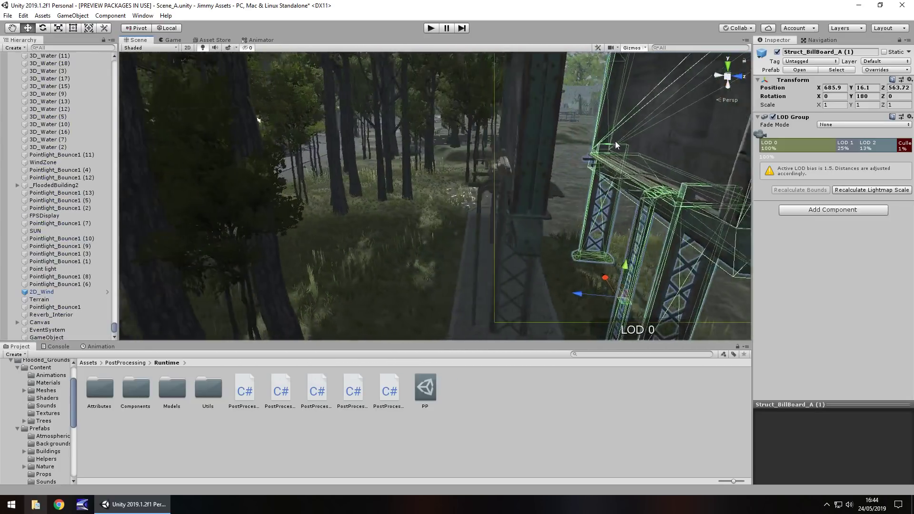
pyautogui.scroll(-3, 336, 156)
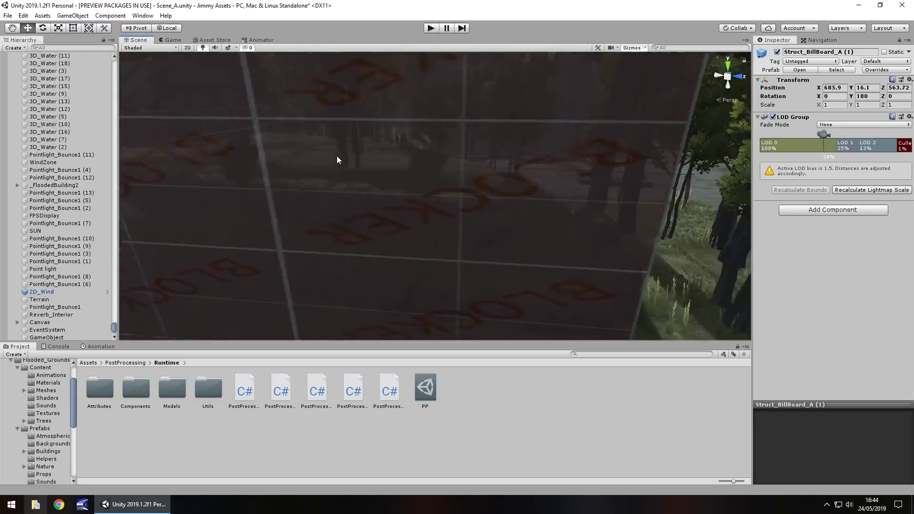
pyautogui.scroll(-2, 336, 156)
pyautogui.scroll(-3, 336, 156)
pyautogui.scroll(-3, 337, 156)
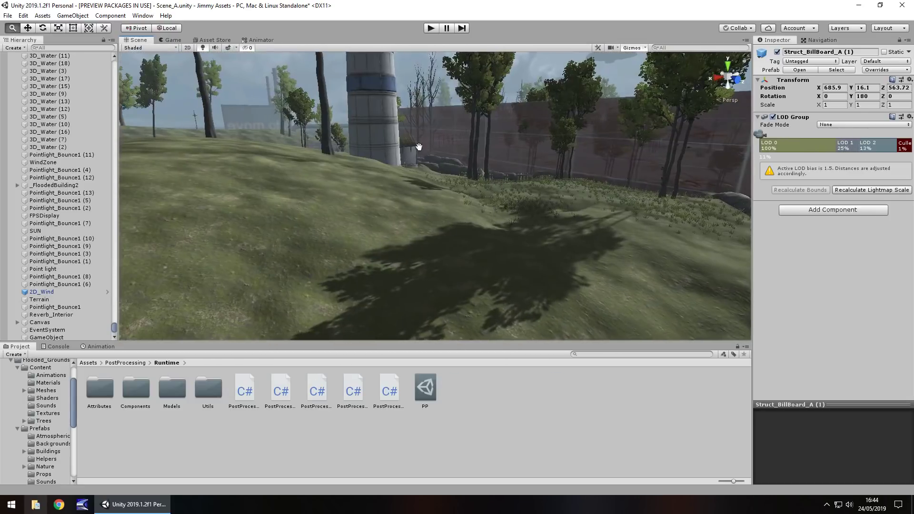
pyautogui.moveTo(337, 156)
pyautogui.mouseDown(button='right')
pyautogui.moveTo(478, 438)
pyautogui.moveTo(492, 436)
pyautogui.mouseUp(button='right')
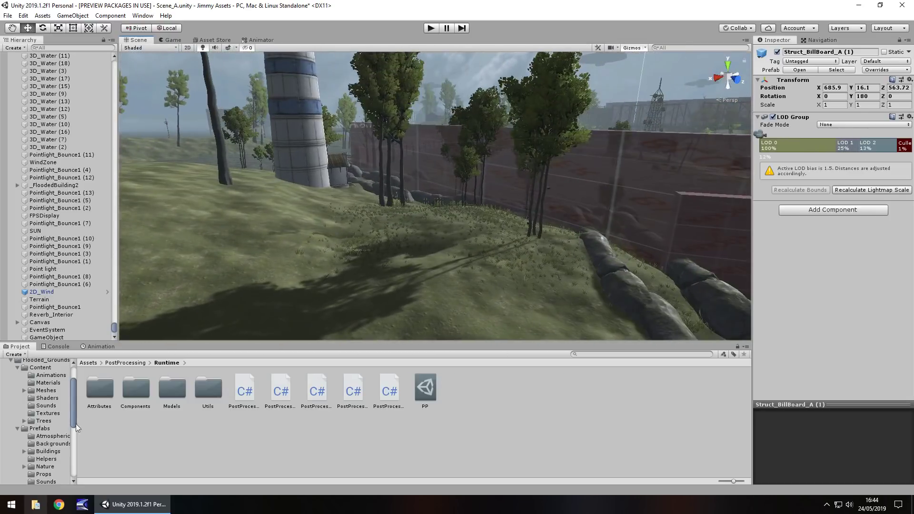
# Fly to the radio tower to see the billboard at LOD 2, then show the store page
pyautogui.moveTo(574, 259)
pyautogui.mouseDown(button='right')
pyautogui.moveTo(400, 226)
pyautogui.moveTo(329, 261)
pyautogui.moveTo(304, 225)
pyautogui.moveTo(319, 218)
pyautogui.moveTo(518, 240)
pyautogui.mouseUp(button='right')
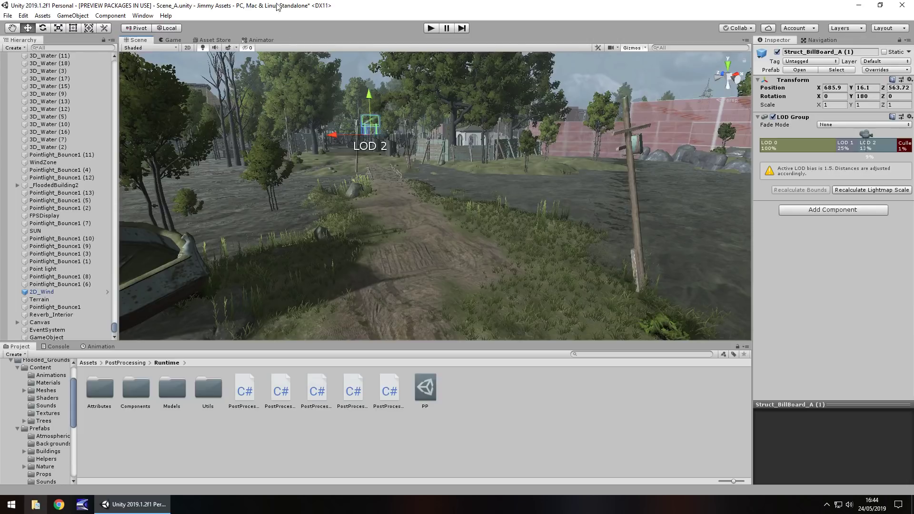
pyautogui.click(226, 37)
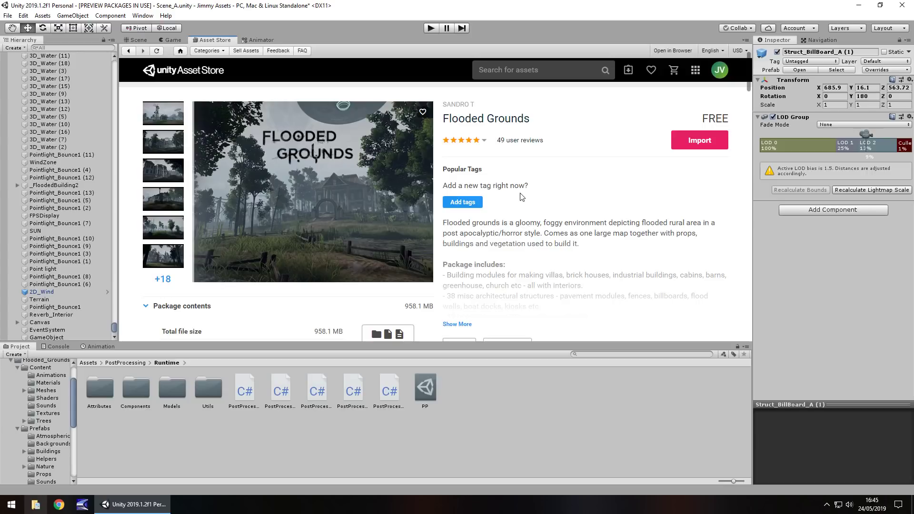
# Return from the store page to the Scene view
pyautogui.click(138, 40)
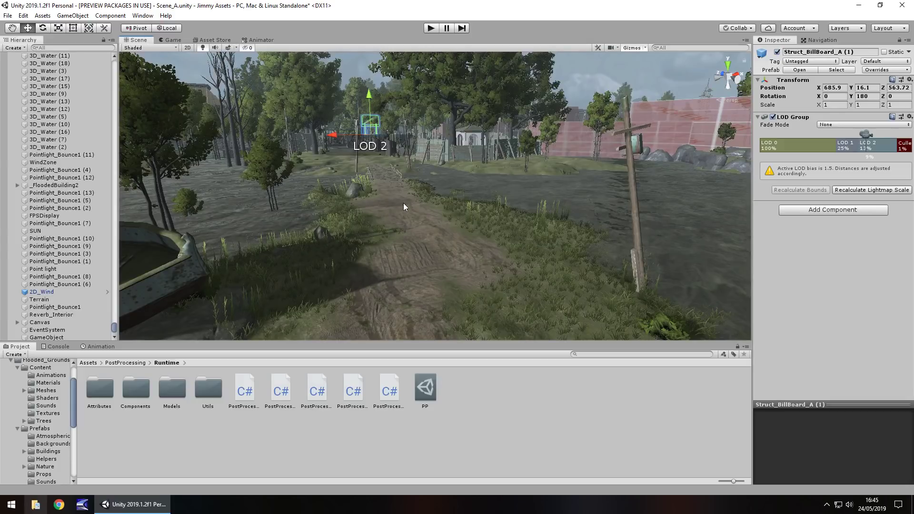
pyautogui.moveTo(402, 205); pyautogui.dragTo(185, 218, button='right')
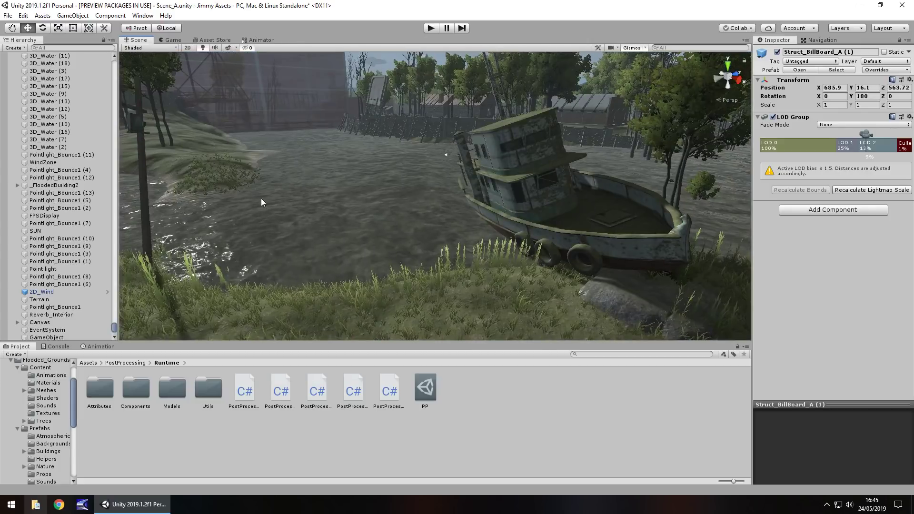
pyautogui.moveTo(261, 198)
pyautogui.mouseDown(button='right')
pyautogui.moveTo(345, 189)
pyautogui.moveTo(264, 230)
pyautogui.moveTo(468, 223)
pyautogui.moveTo(514, 245)
pyautogui.mouseUp(button='right')
pyautogui.press('w')
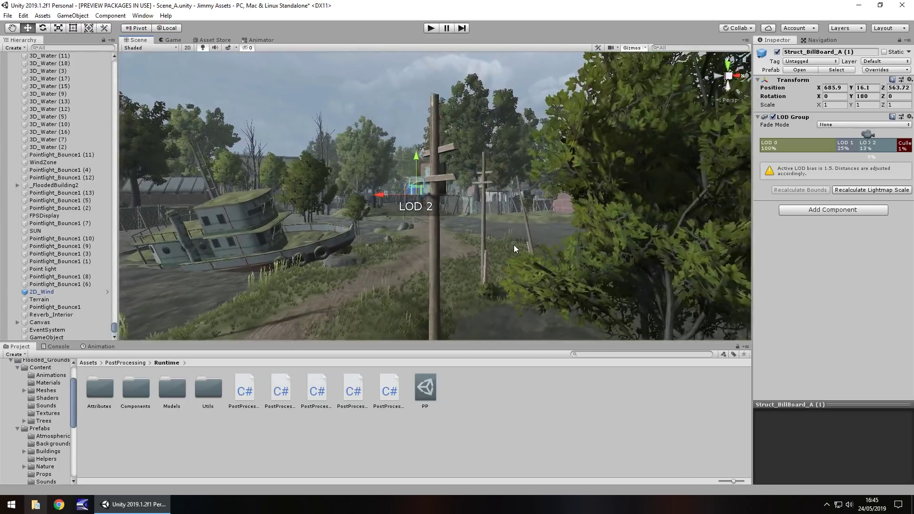
pyautogui.press('s')
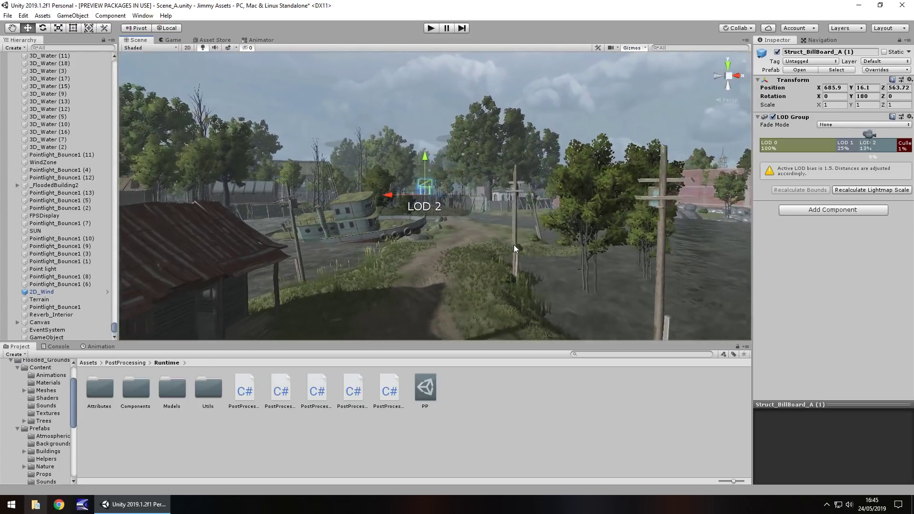
pyautogui.moveTo(513, 245); pyautogui.dragTo(513, 245, button='right')
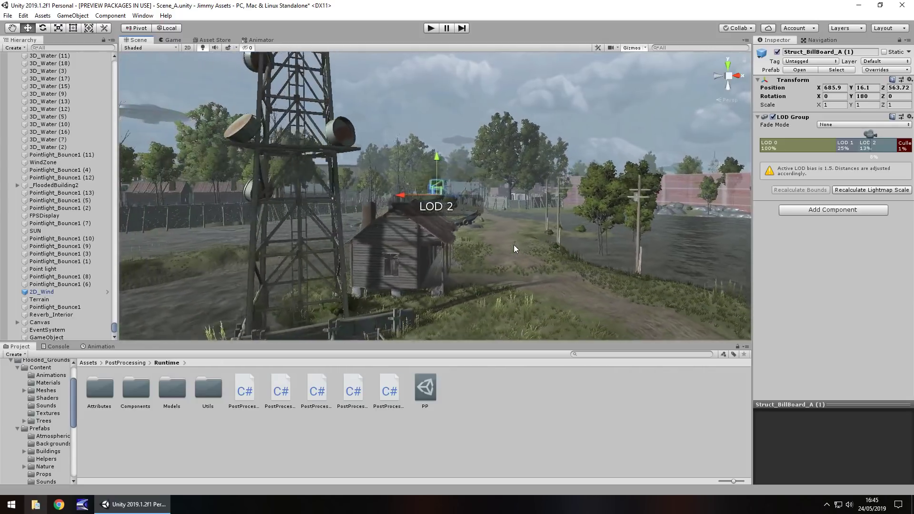
pyautogui.moveTo(535, 198)
pyautogui.mouseDown(button='right')
pyautogui.moveTo(553, 245)
pyautogui.moveTo(506, 191)
pyautogui.moveTo(443, 216)
pyautogui.mouseUp(button='right')
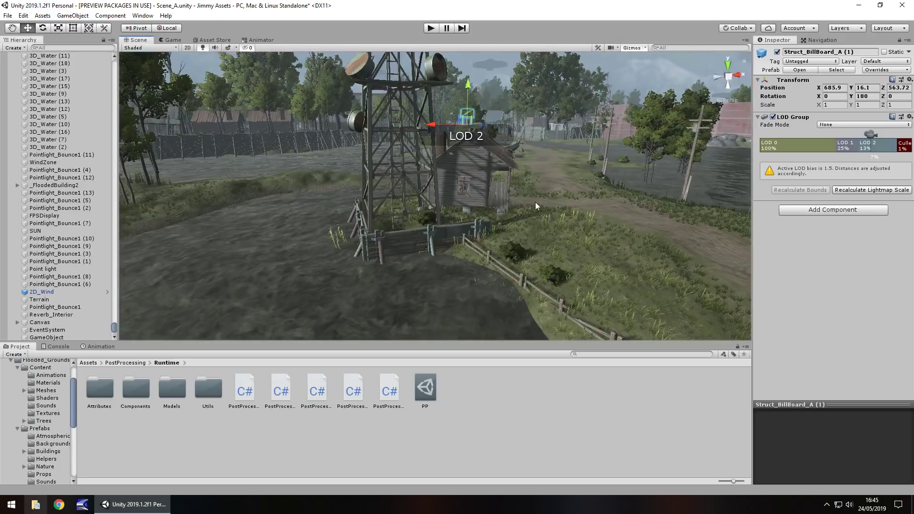
pyautogui.moveTo(534, 202)
pyautogui.mouseDown(button='right')
pyautogui.moveTo(476, 177)
pyautogui.moveTo(538, 215)
pyautogui.mouseUp(button='right')
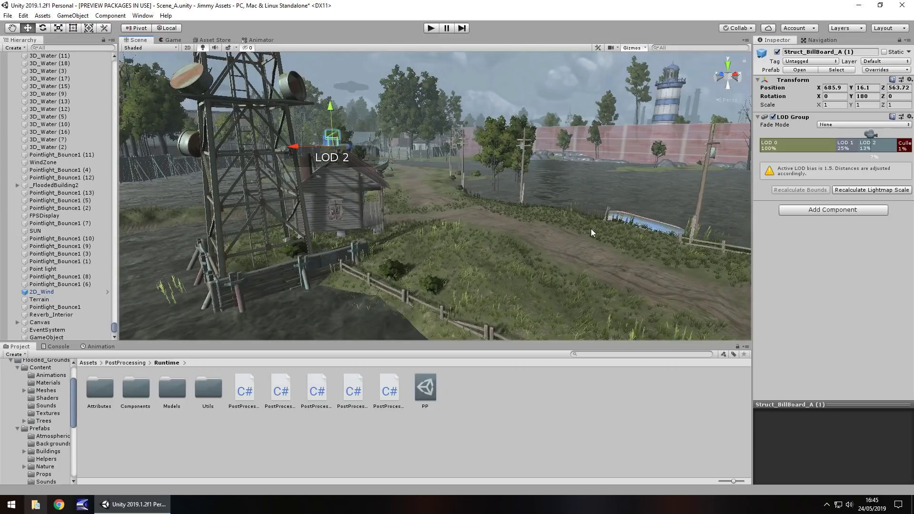
pyautogui.moveTo(592, 224); pyautogui.dragTo(428, 154, button='middle')
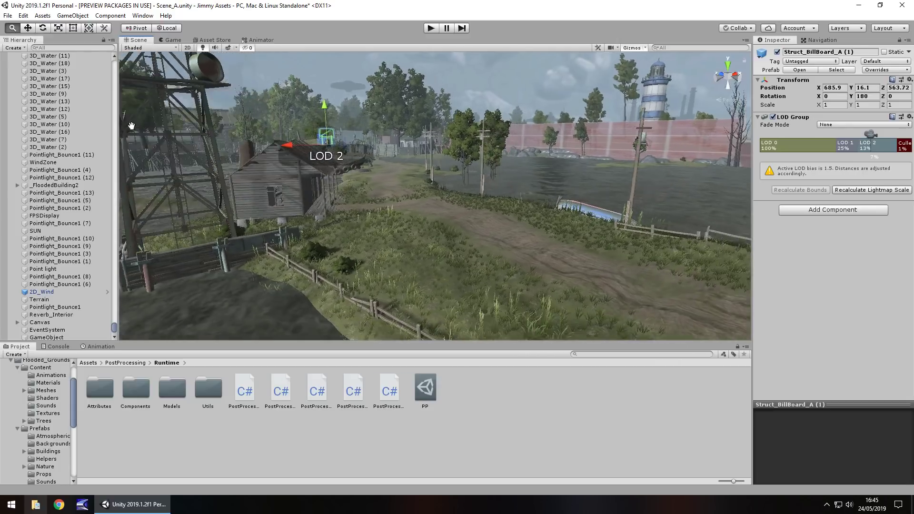